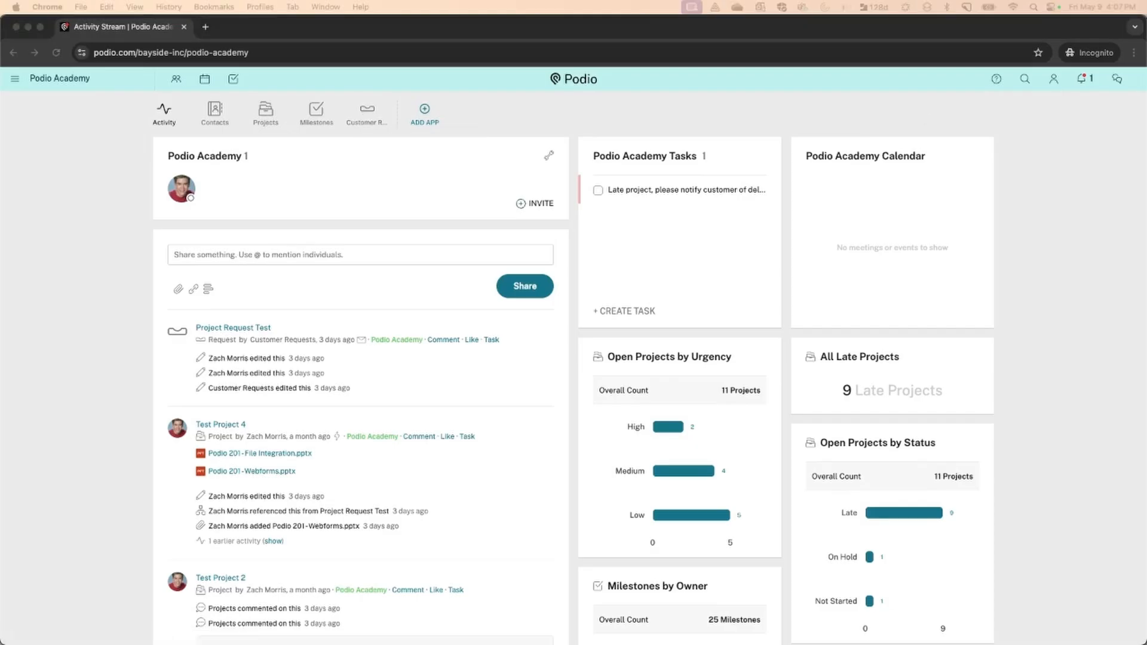
Open the App Market from the workspace's Add App option and browse its ready-made apps
left_click(604, 124)
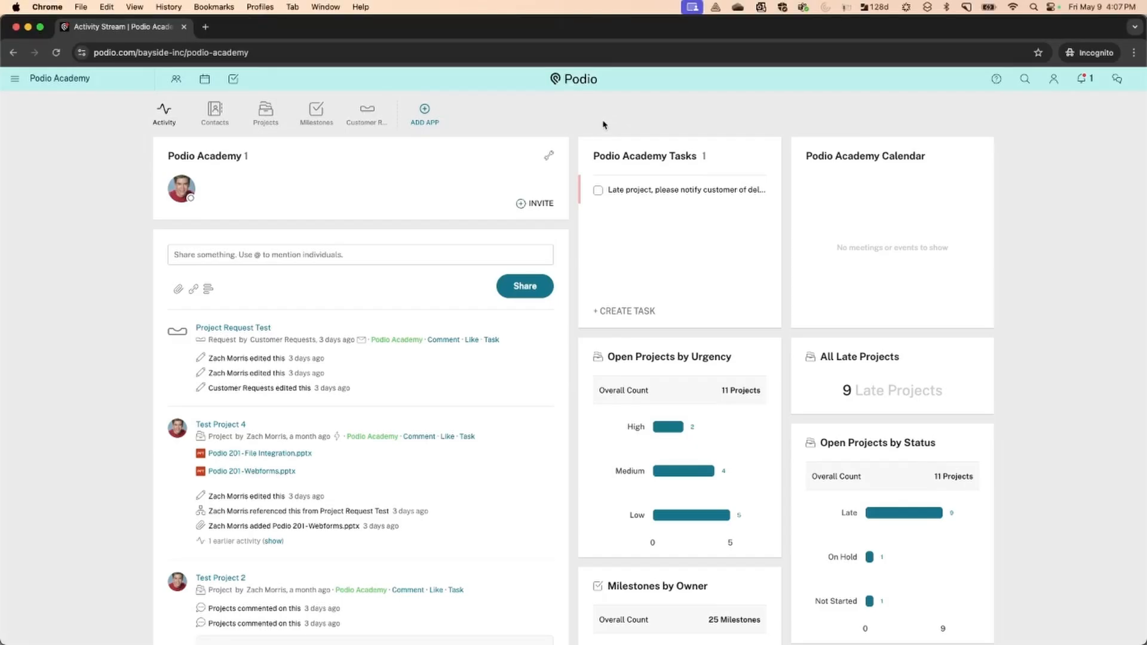
left_click(425, 114)
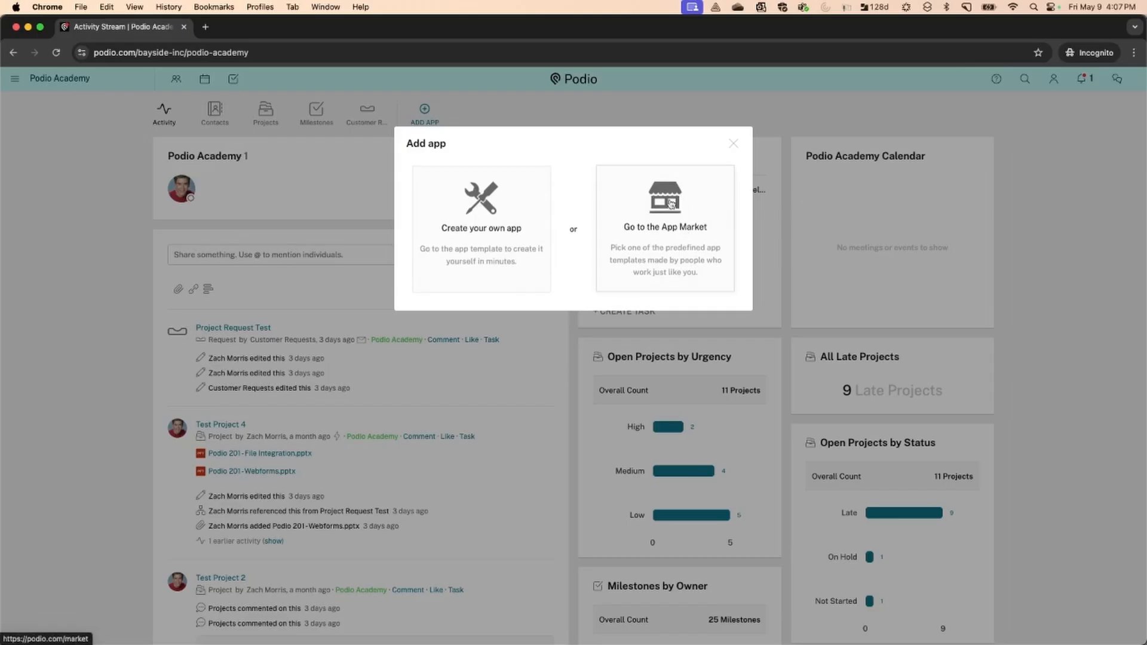
left_click(663, 215)
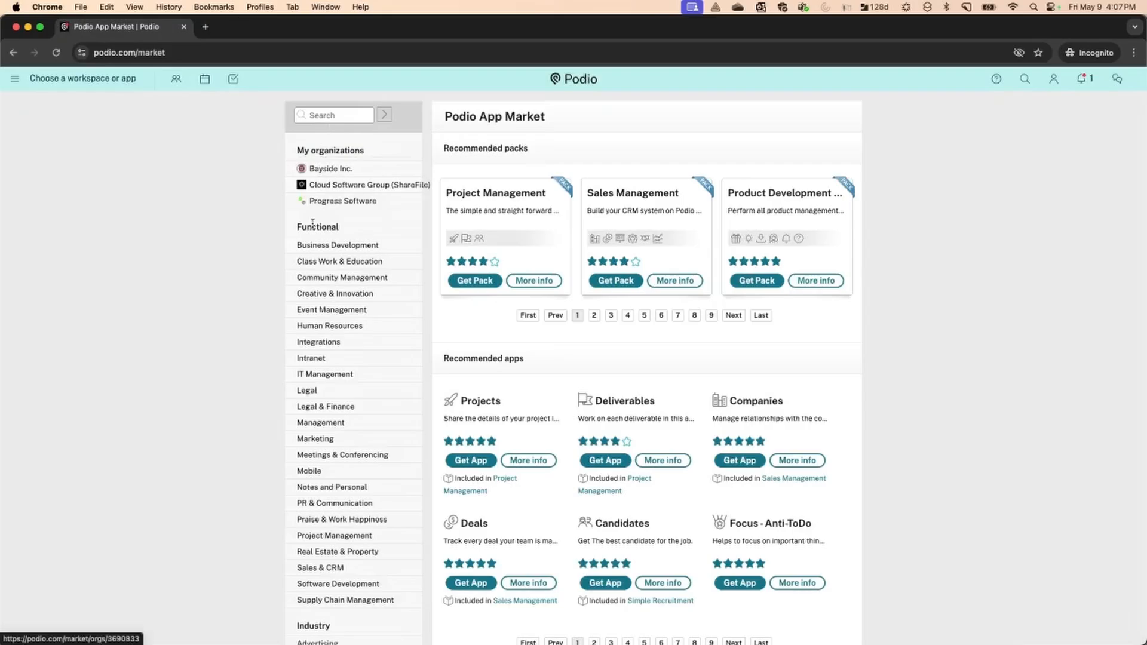
scroll(304, 334, "down", 5)
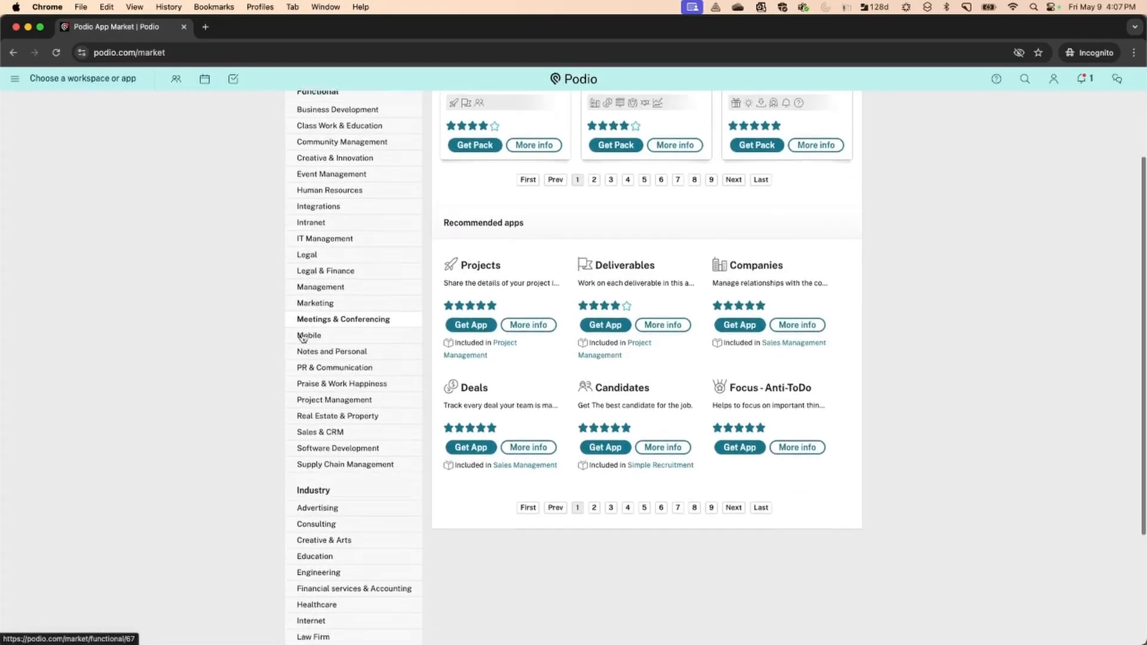
scroll(326, 264, "up", 5)
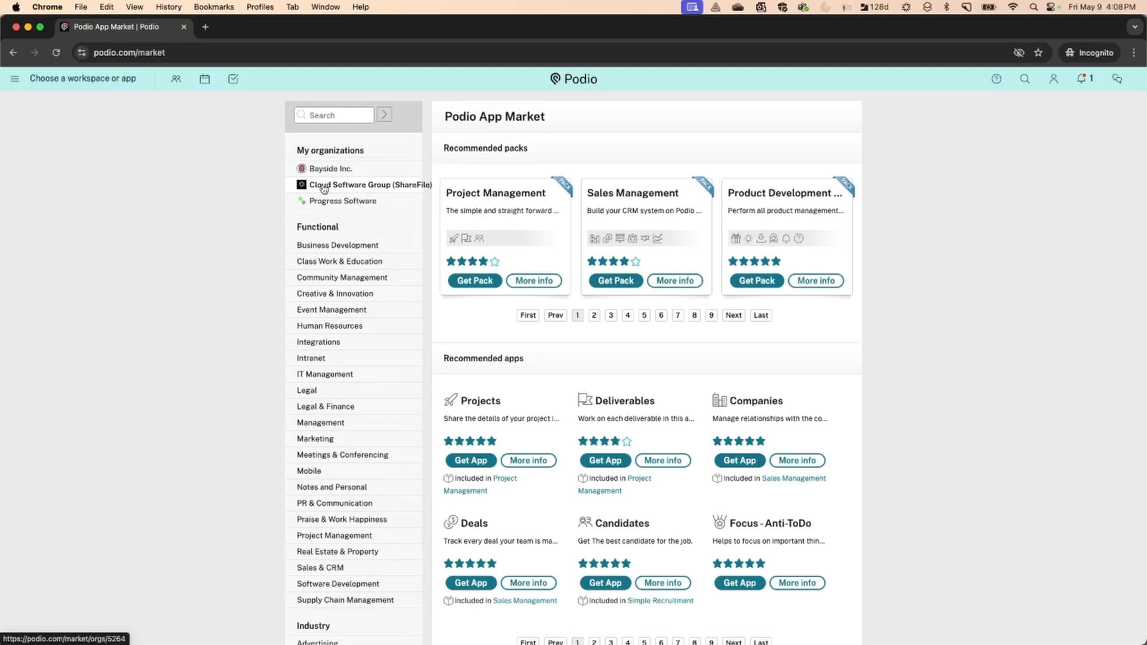
Search the App Market for 'Timecards' and 'Timecard', then return to the Podio Academy workspace
left_click(342, 116)
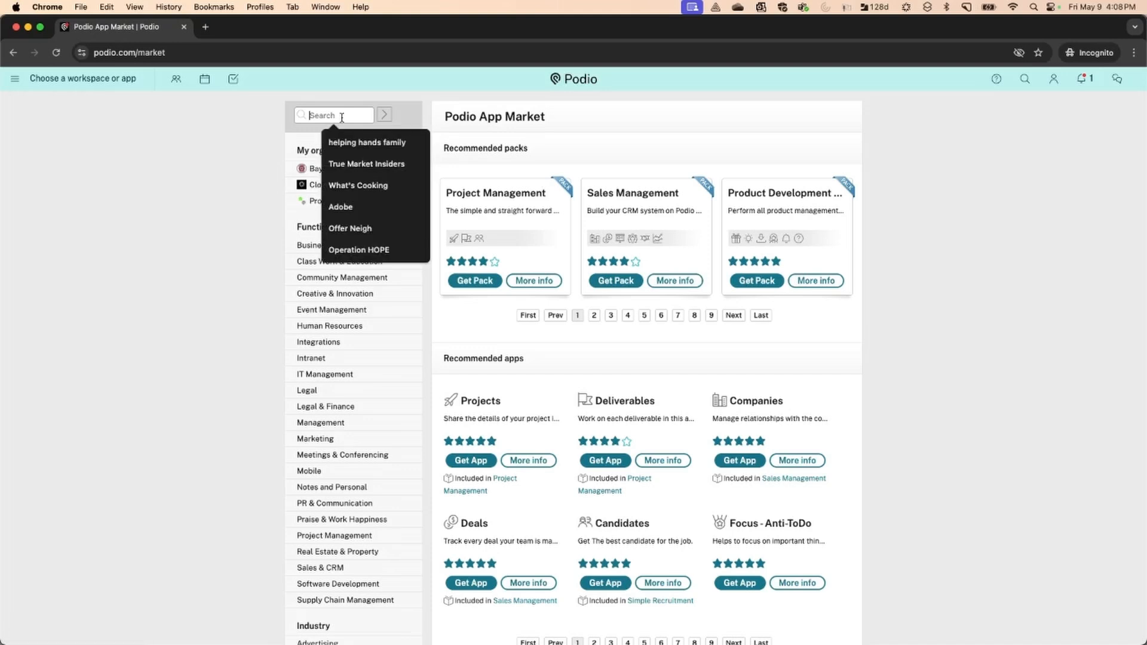
type("Timecards")
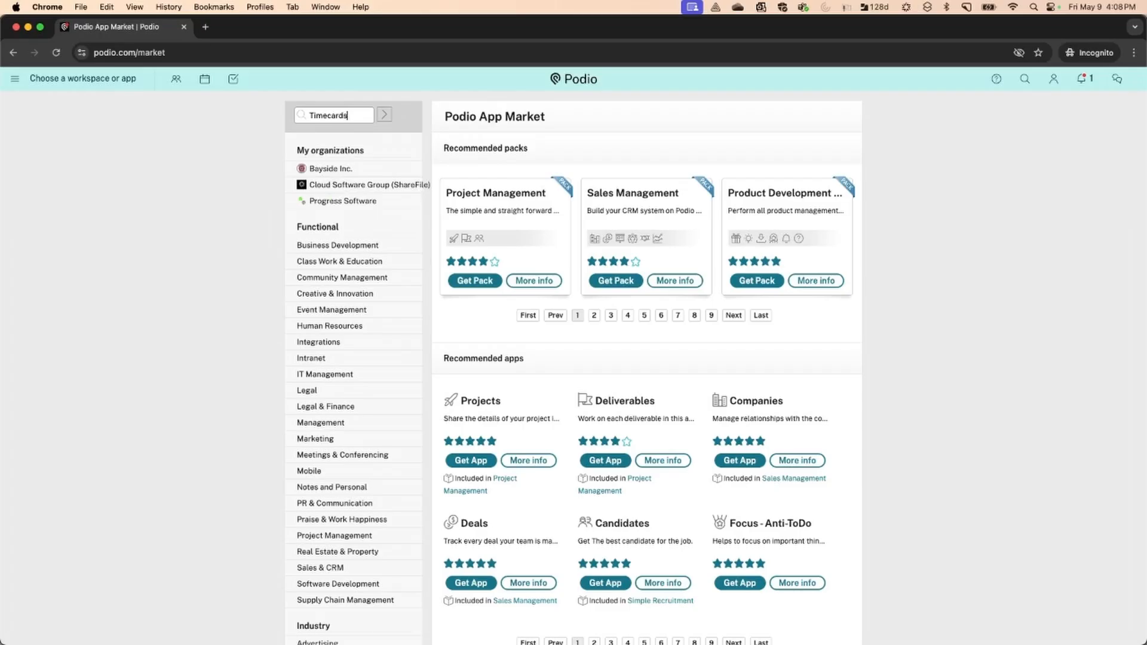
key("Return")
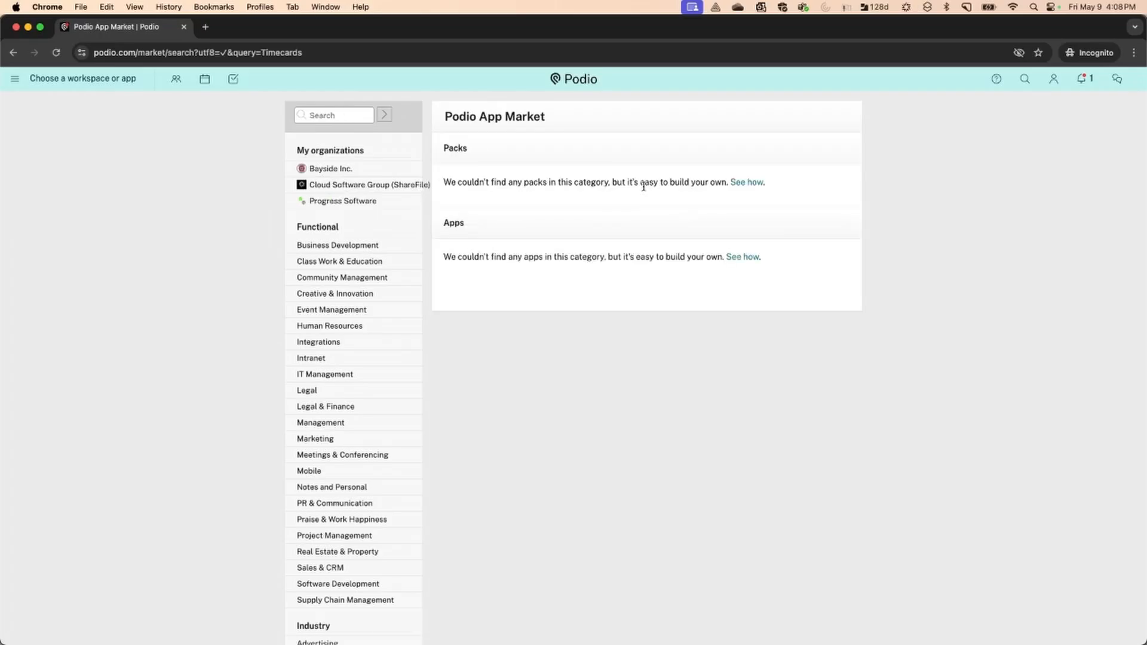
left_click(347, 114)
type("Timecard")
key("Return")
left_click(14, 53)
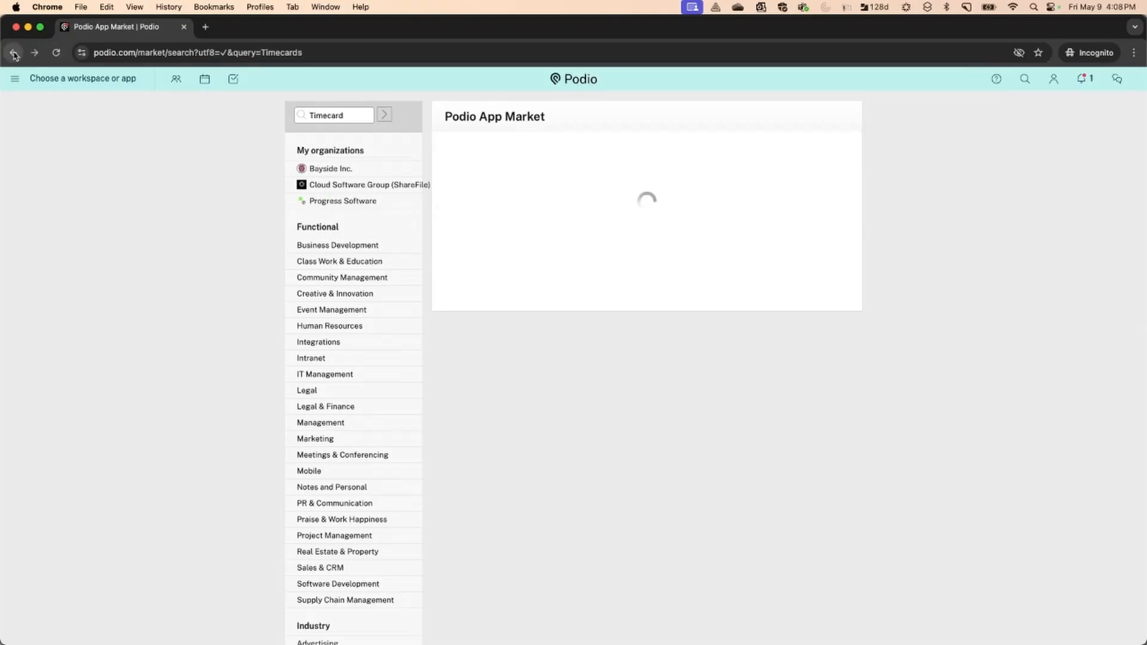
left_click(13, 53)
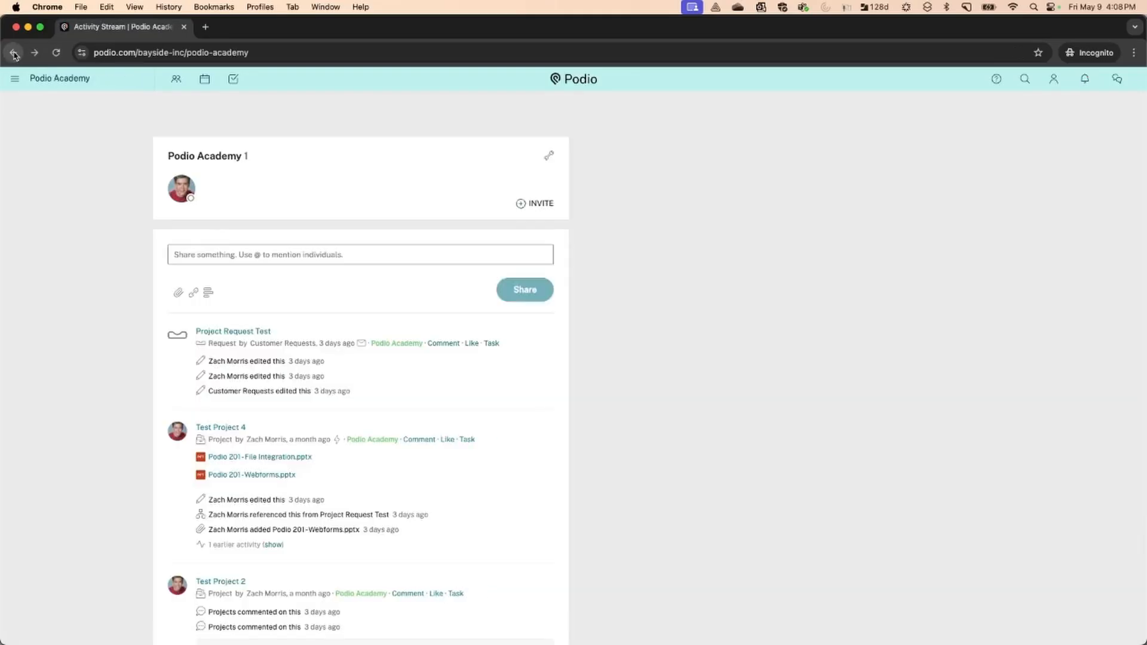
Create an app from scratch with App Name 'Timecards' and Item Name 'Timecard'
left_click(432, 106)
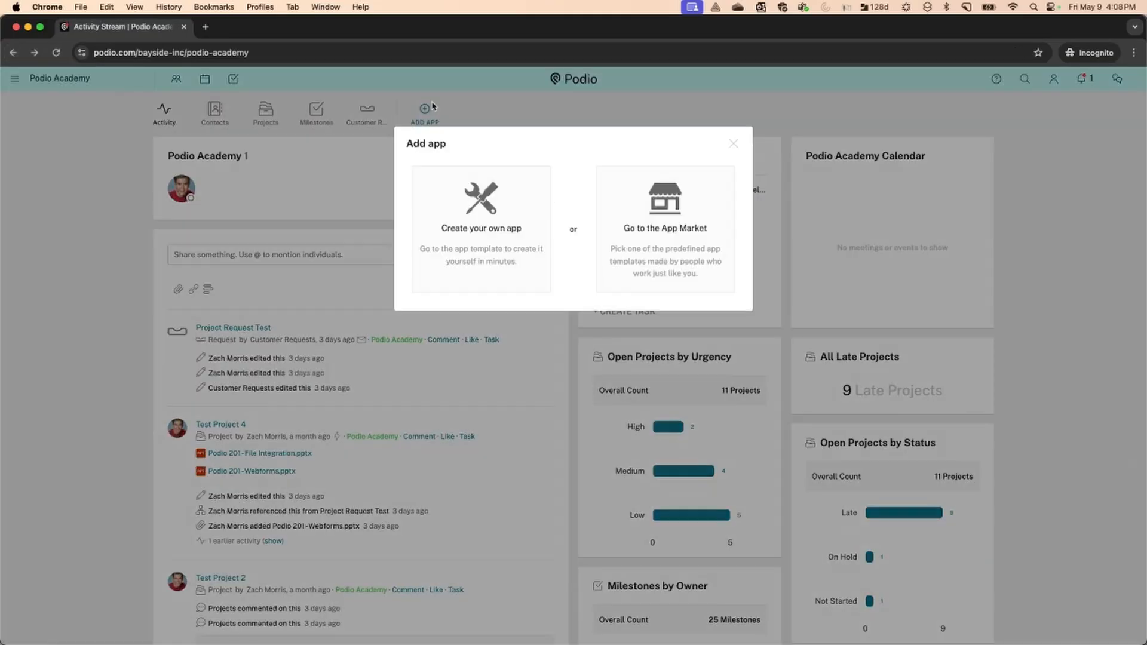
left_click(473, 221)
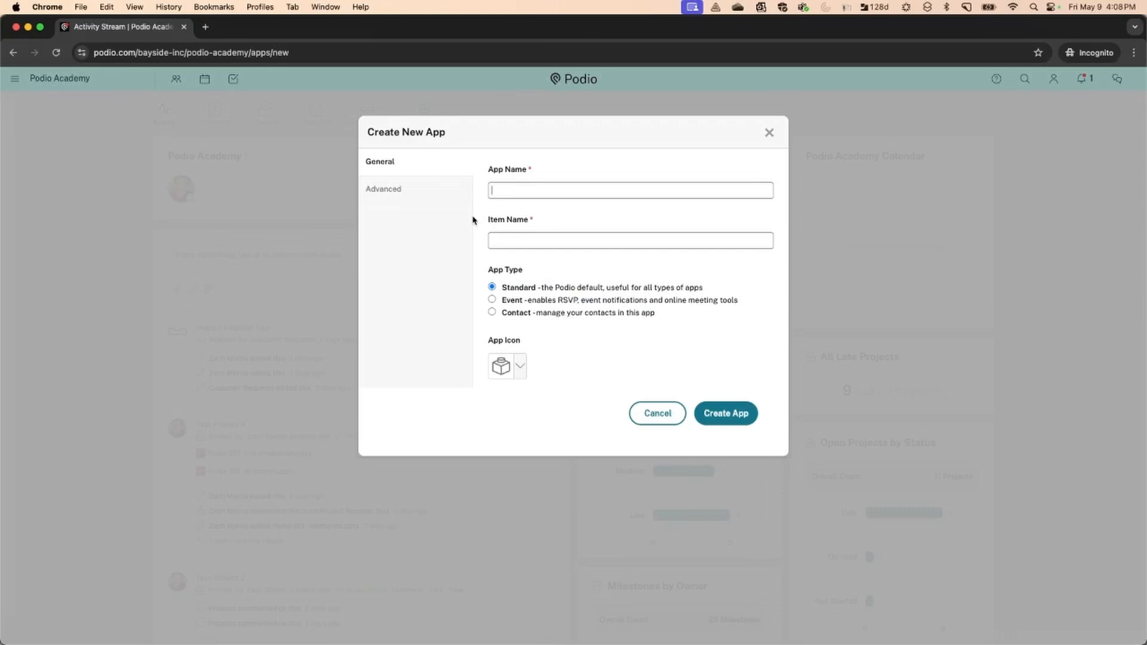
type("Timecards")
key("Tab")
type("Timecard")
scroll(520, 293, "down", 2)
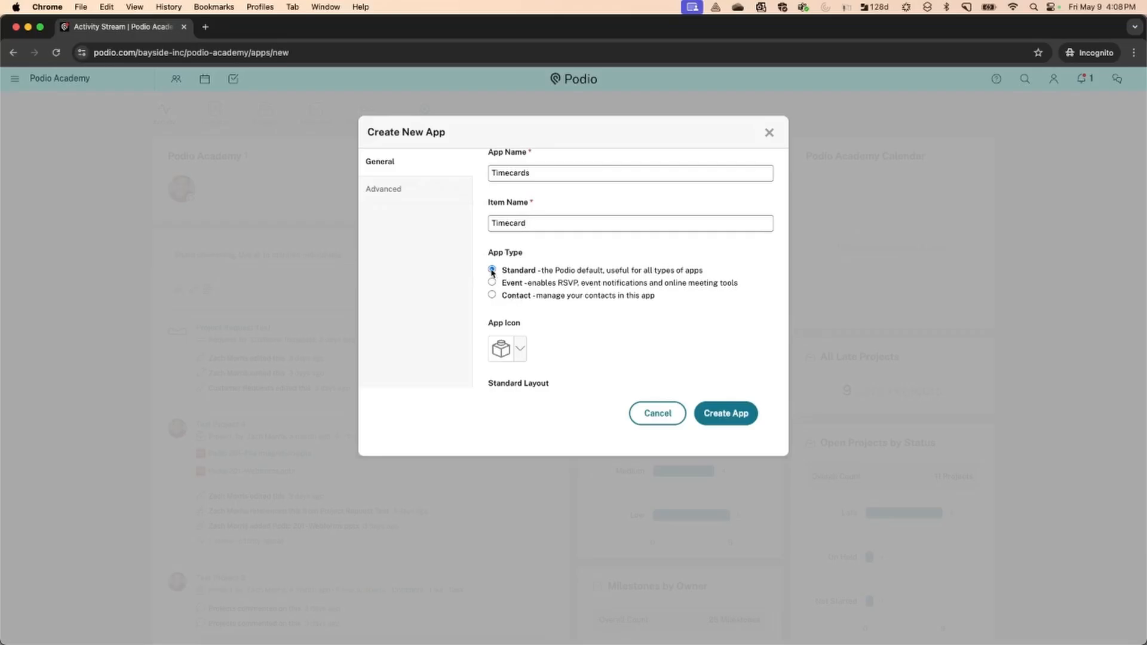
Choose the clock app icon and change the standard layout from Badge to Table
scroll(528, 299, "down", 3)
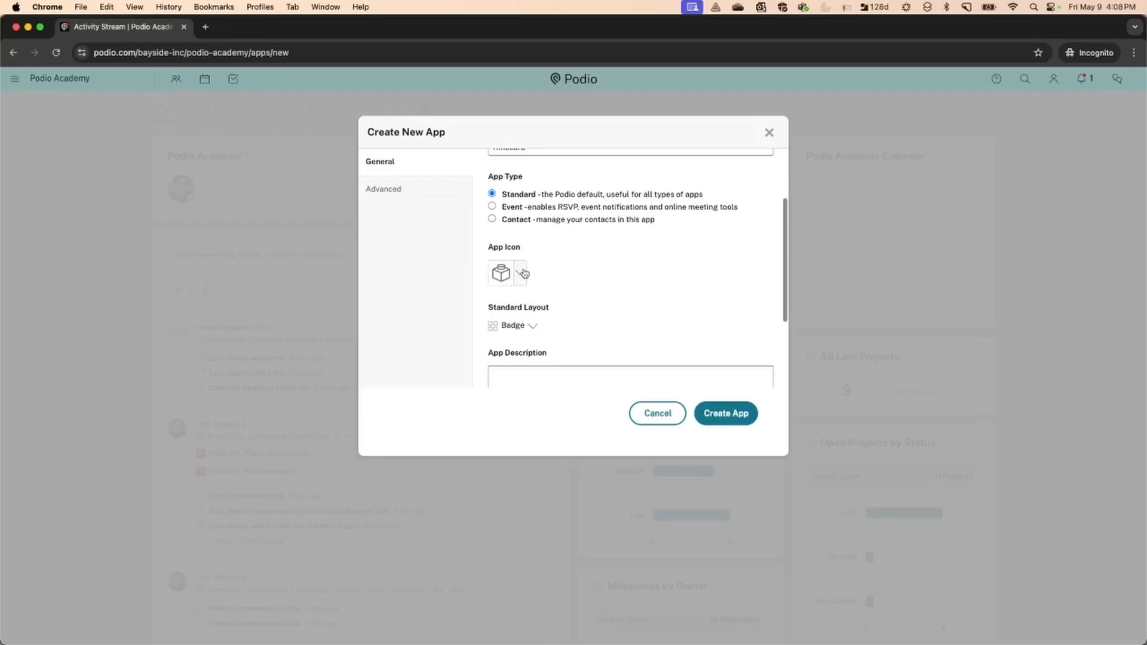
left_click(523, 273)
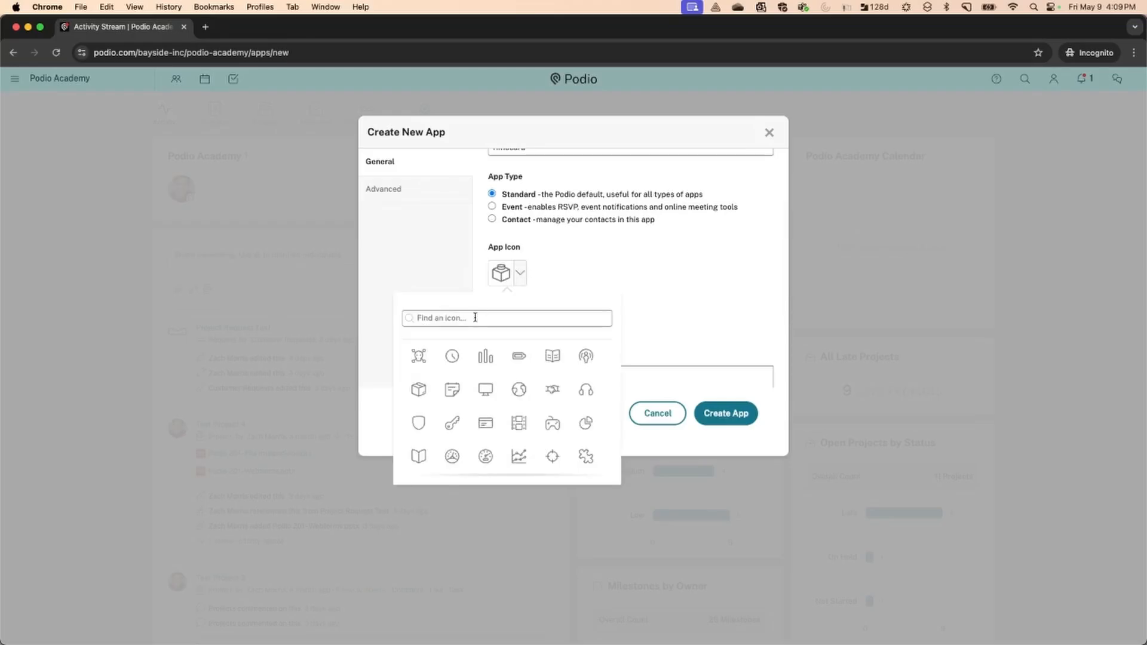
left_click(453, 356)
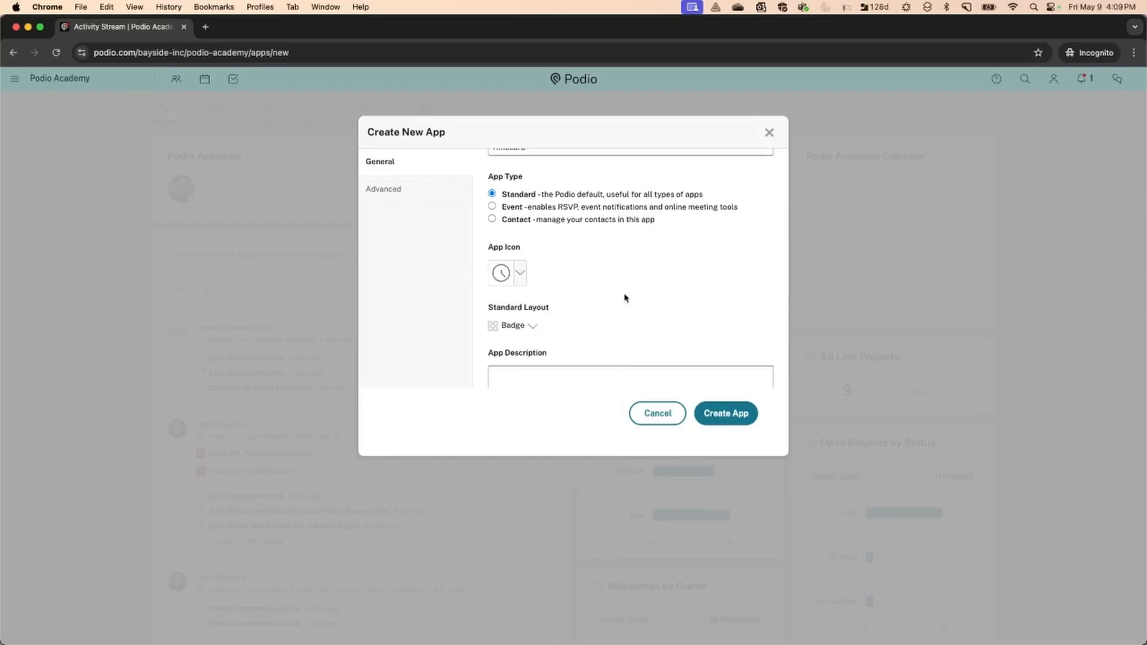
scroll(625, 299, "down", 1)
left_click(533, 289)
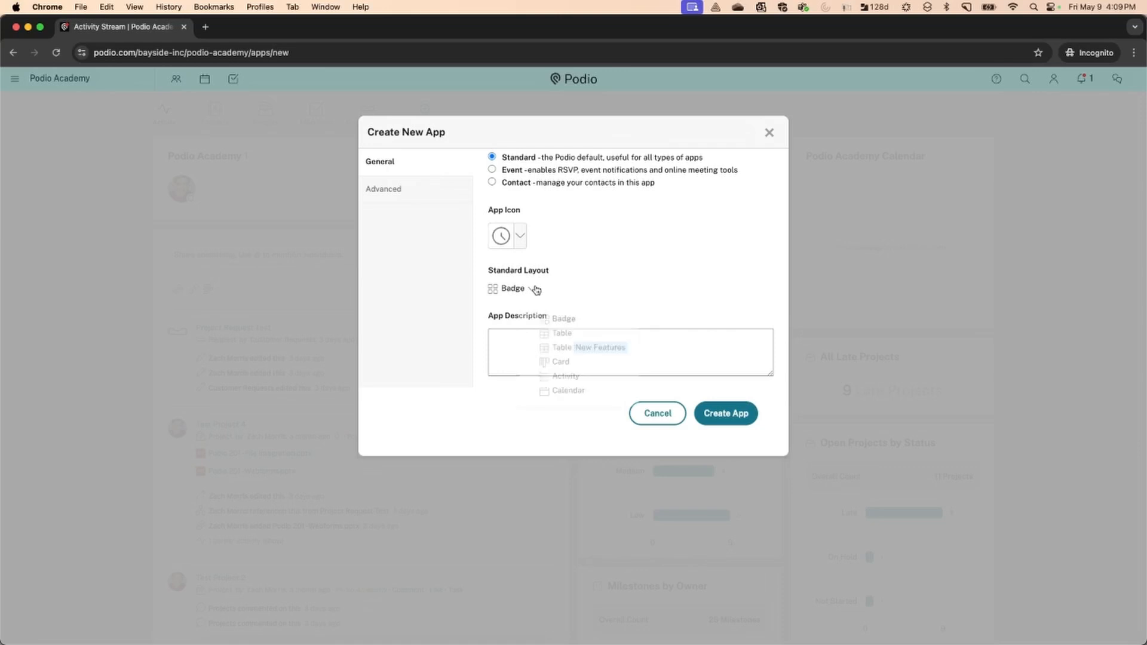
left_click(560, 337)
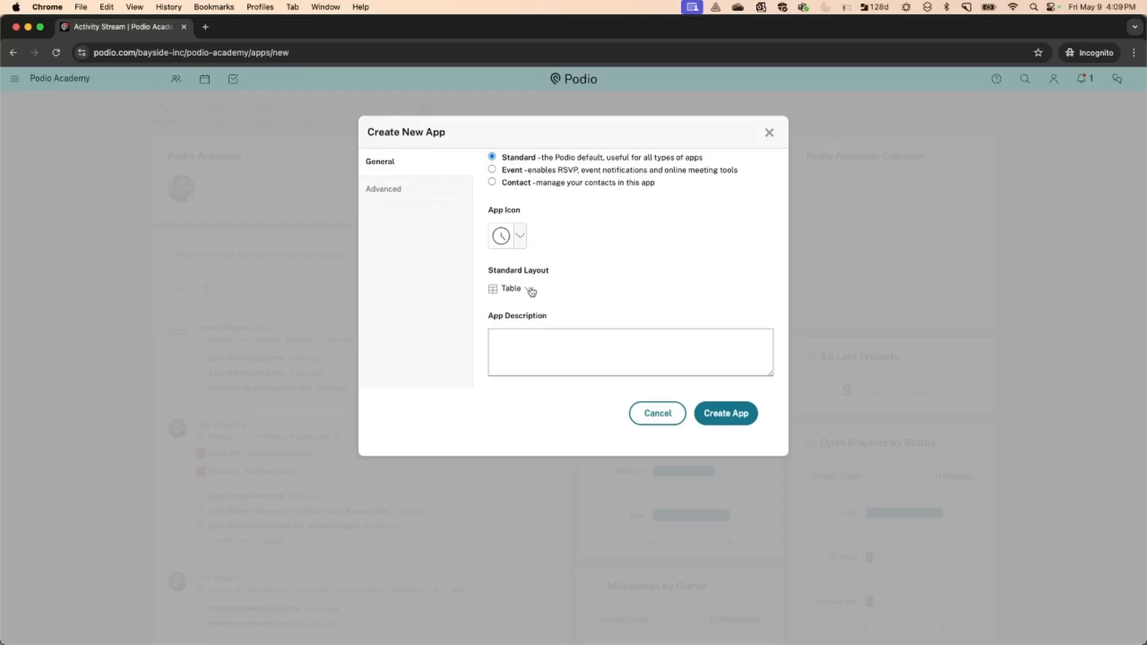
scroll(531, 291, "down", 3)
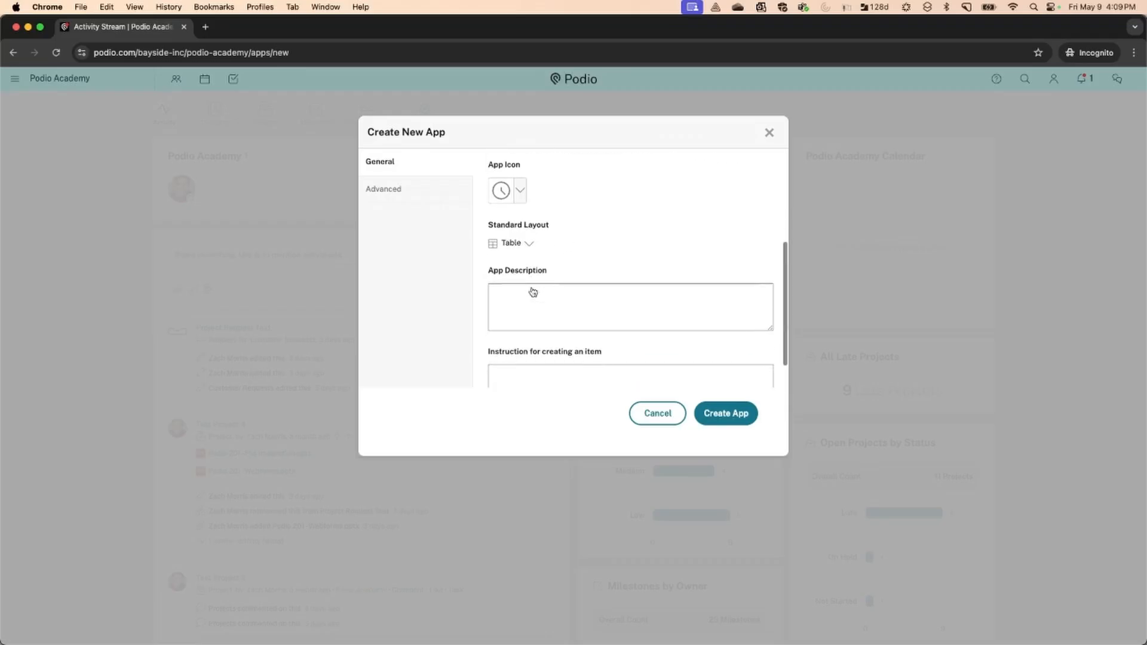
scroll(530, 288, "down", 2)
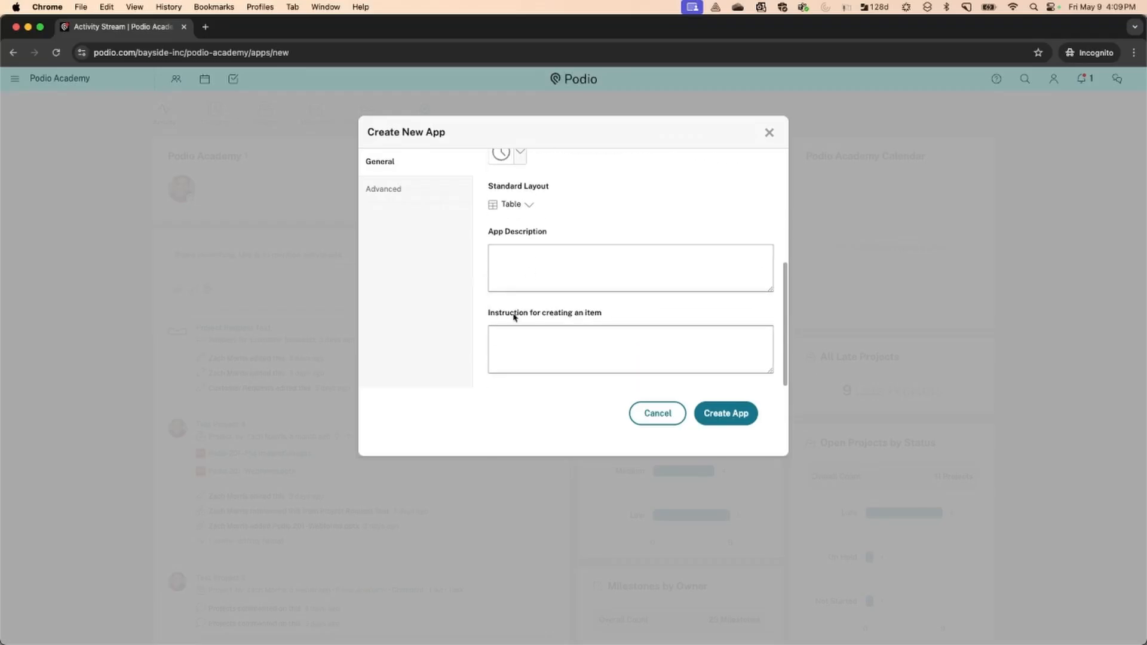
Enter the description 'This is where we add our timecards.' and show the Advanced options
type("This")
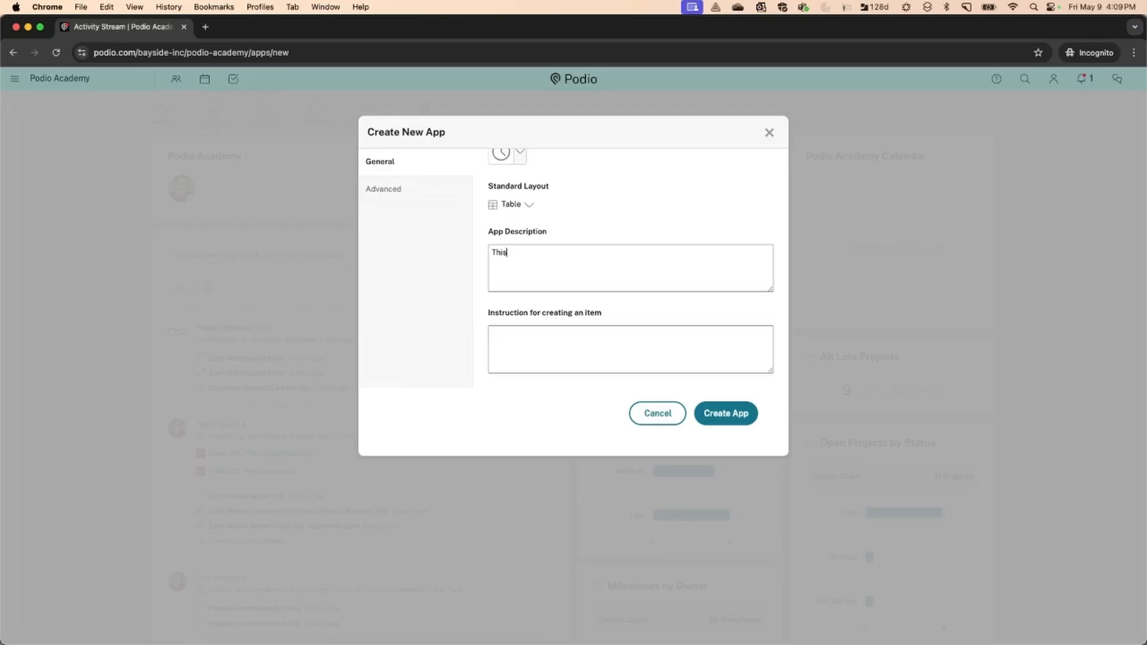
type(" is where we add our timecards.")
left_click(437, 192)
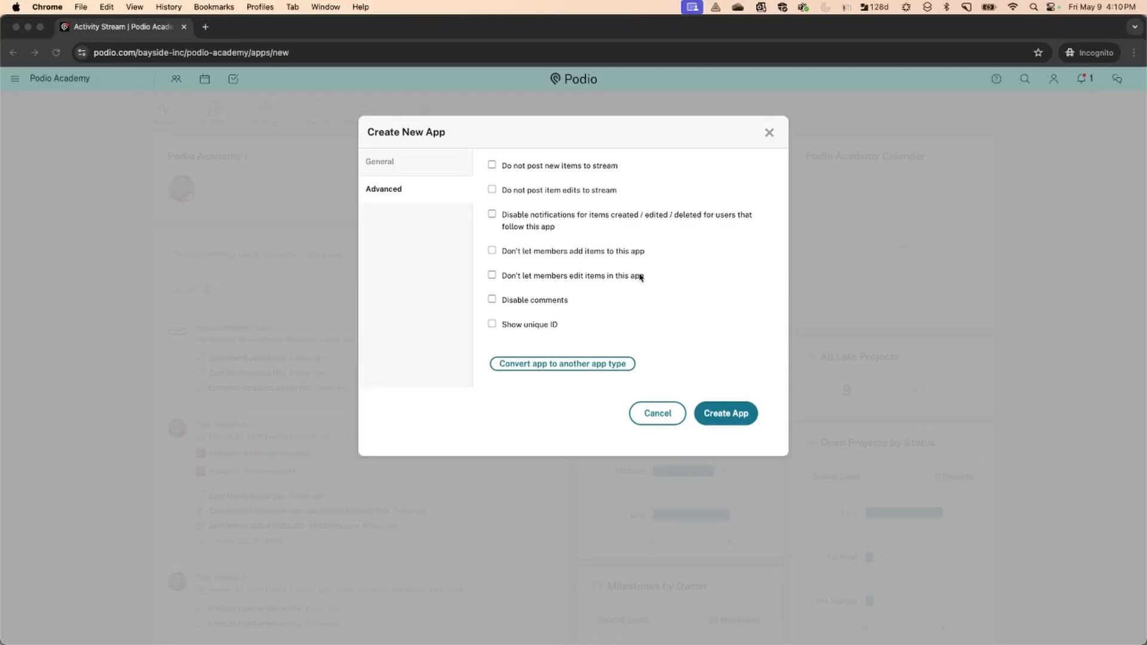
Give timecards unique IDs prefixed 'TC' with minimum length 3, then create the Timecards app
left_click(493, 326)
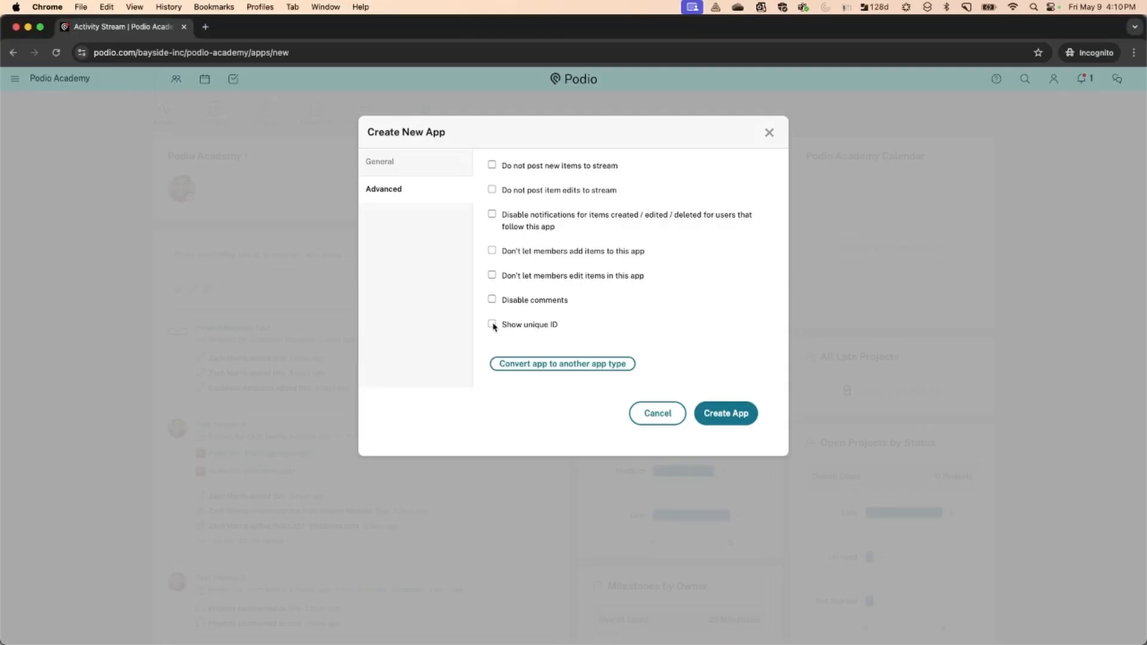
left_click(492, 325)
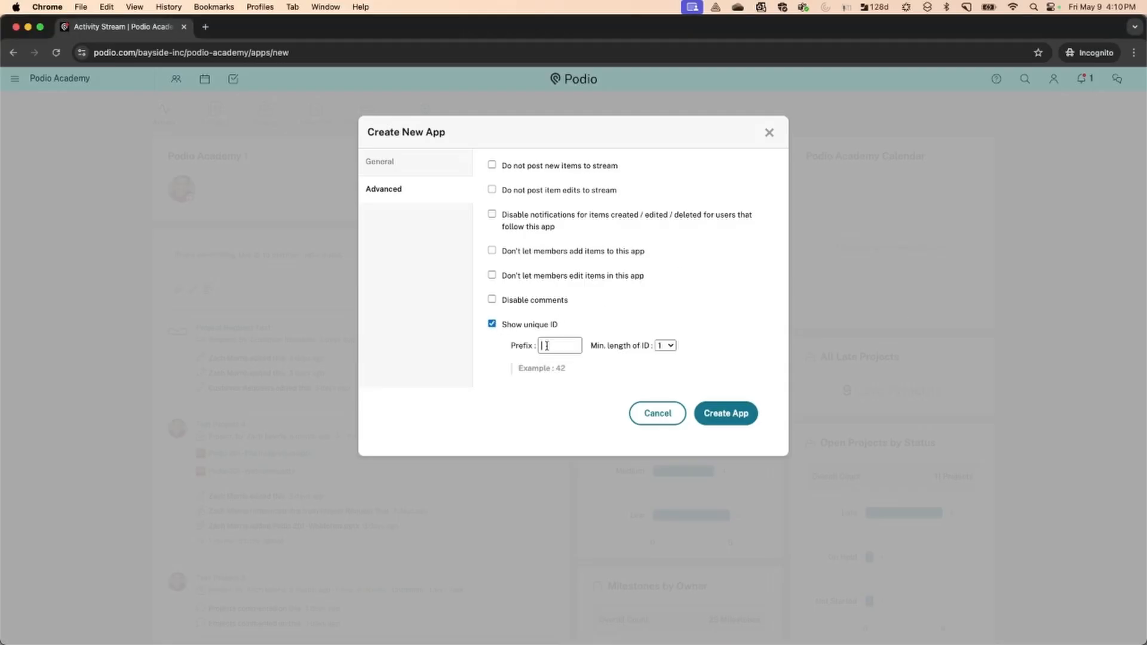
type("TCR")
left_click(665, 346)
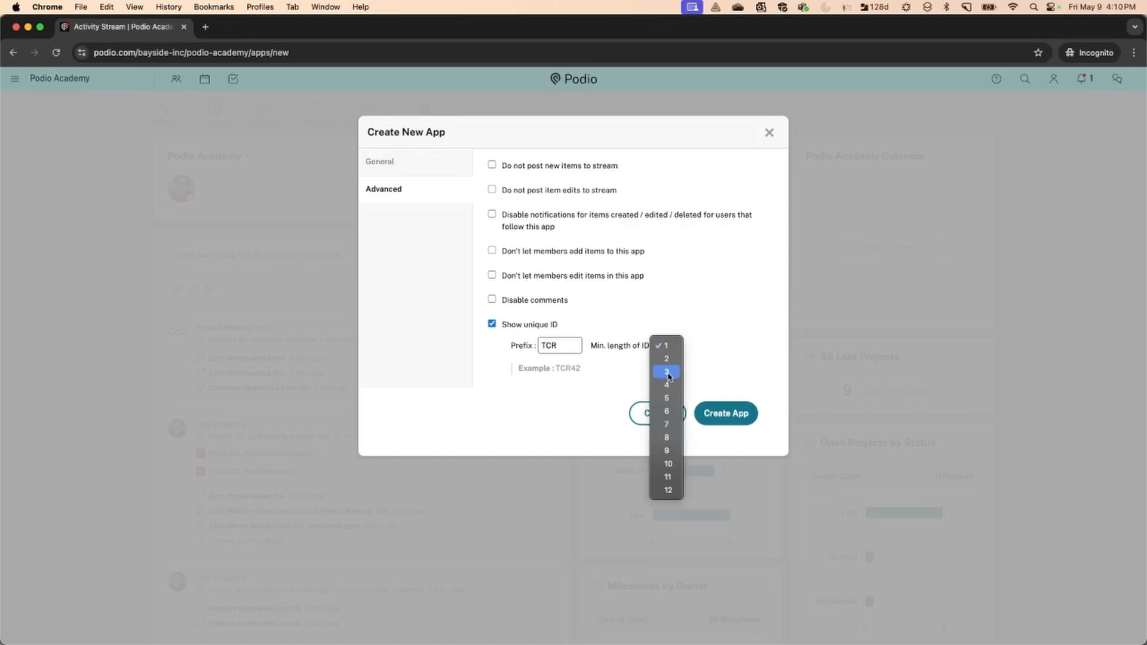
left_click(668, 377)
left_click(665, 346)
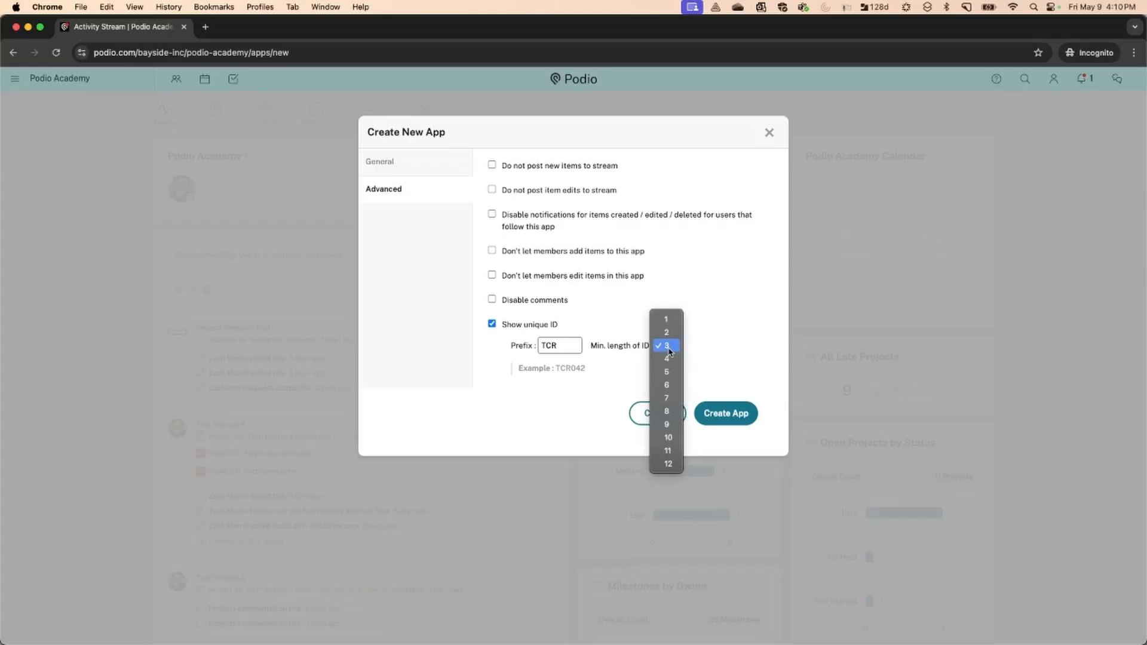
left_click(696, 348)
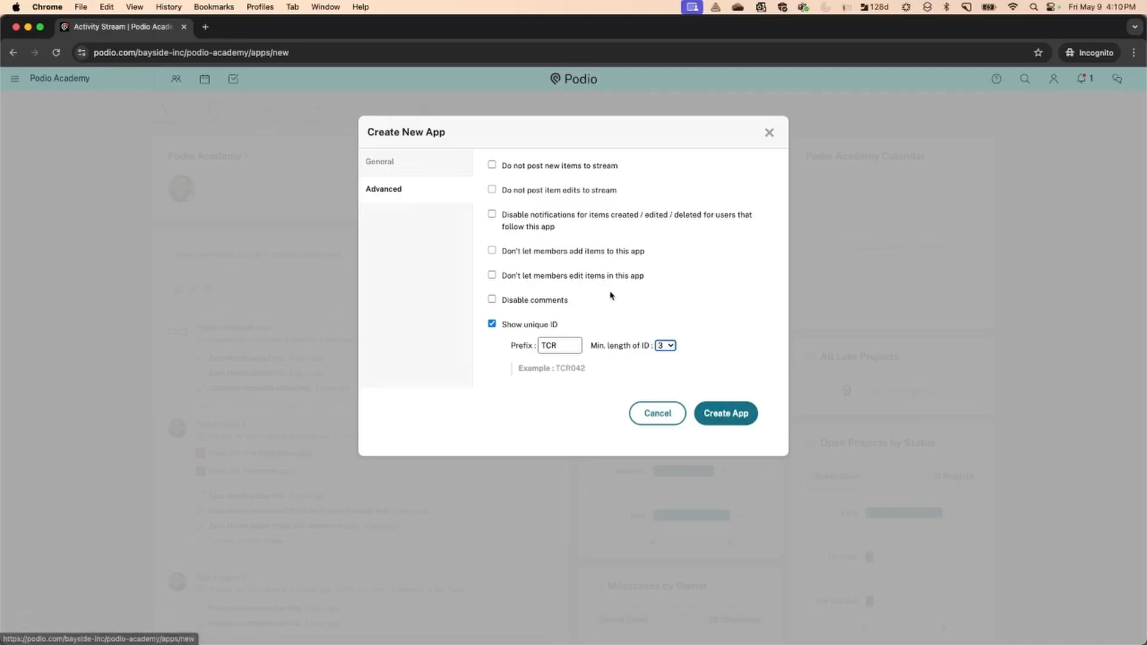
left_click(392, 158)
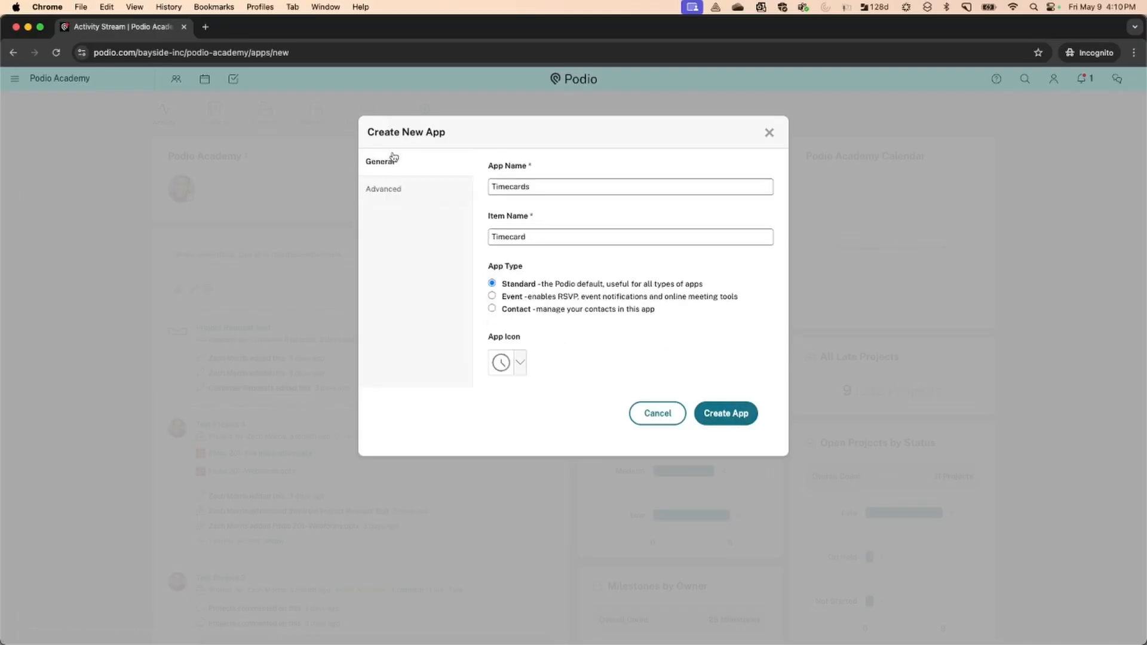
left_click(727, 414)
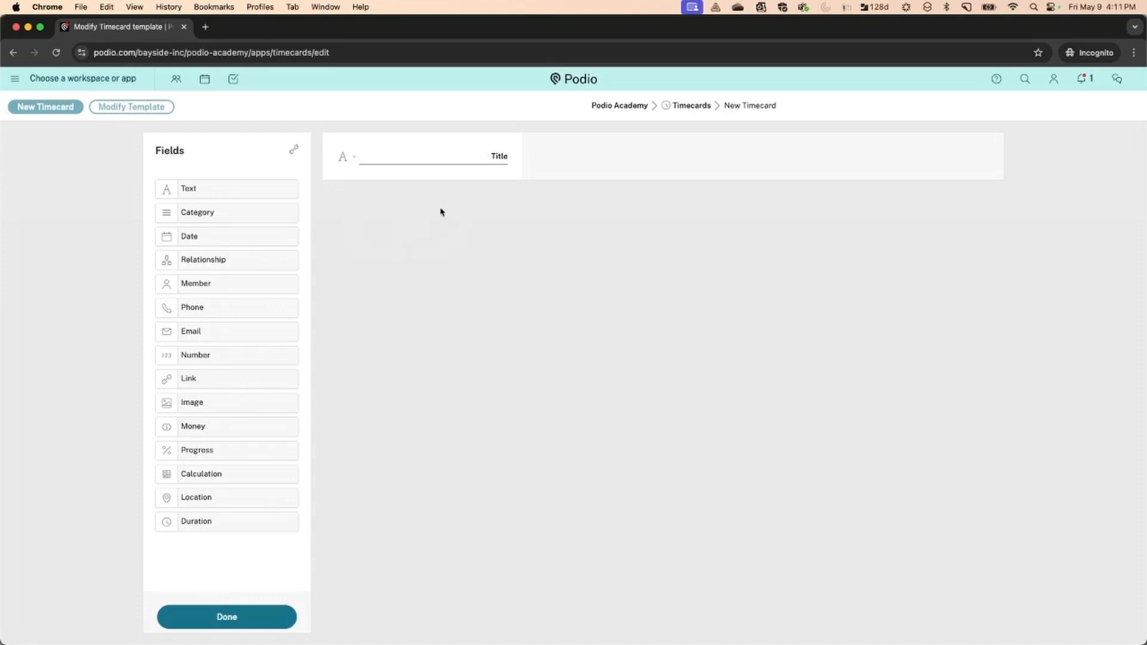
Add a Member field named 'Timecard Owner' and delete the Title field
double_click(491, 156)
left_click_drag(188, 284, 356, 224)
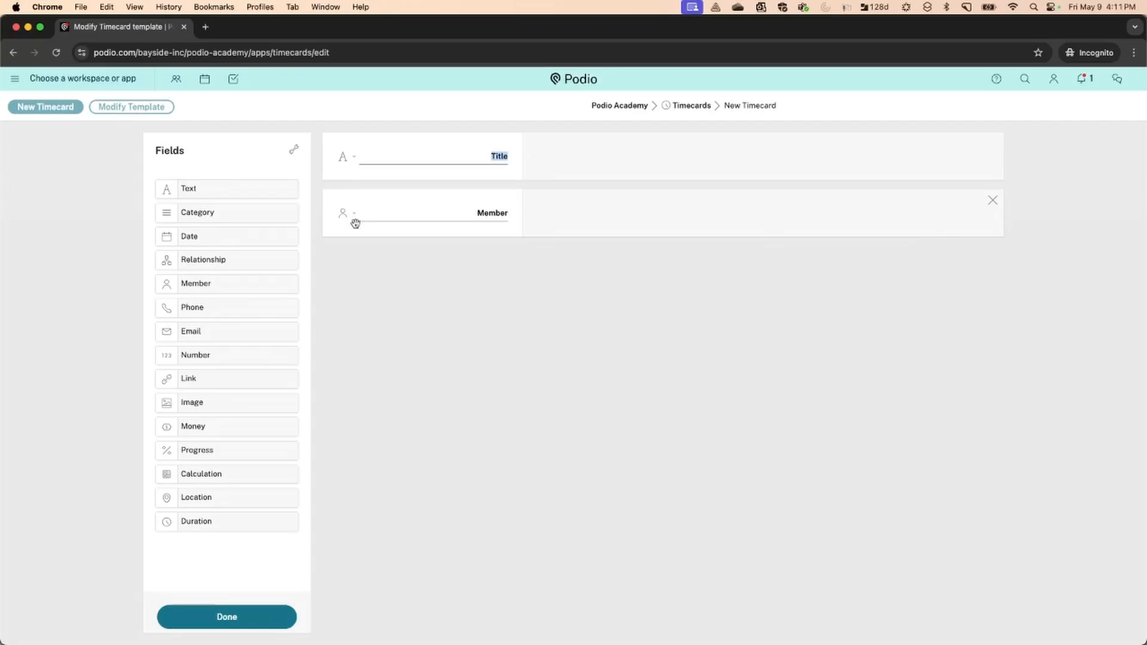
left_click(451, 217)
type("Timecard Owner")
left_click(991, 146)
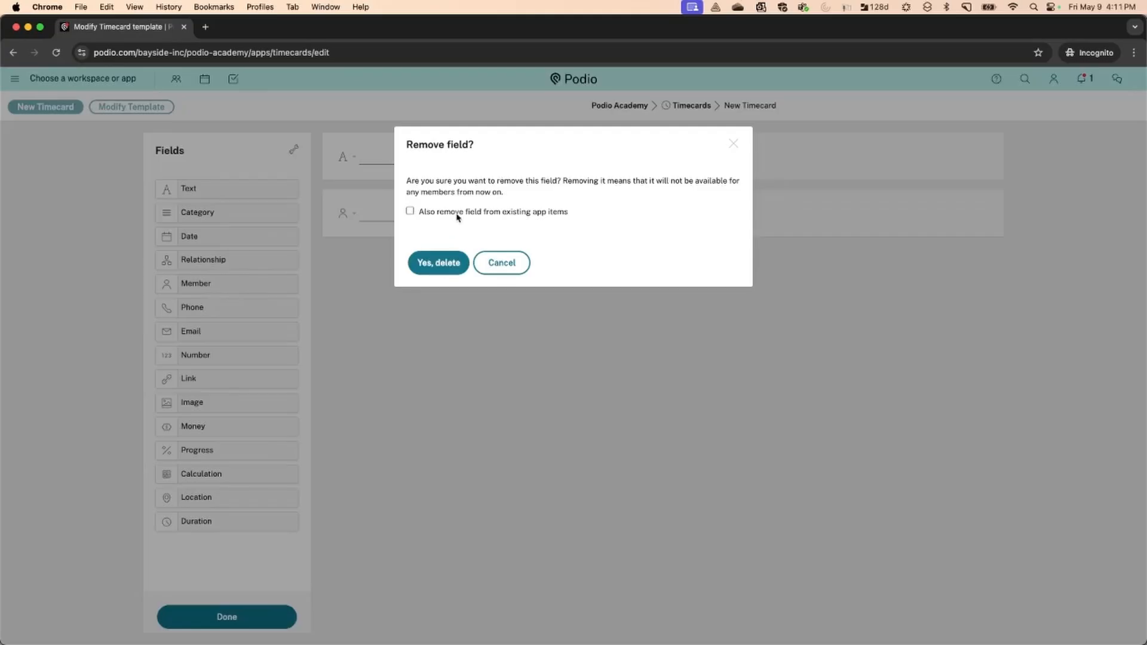
left_click(440, 263)
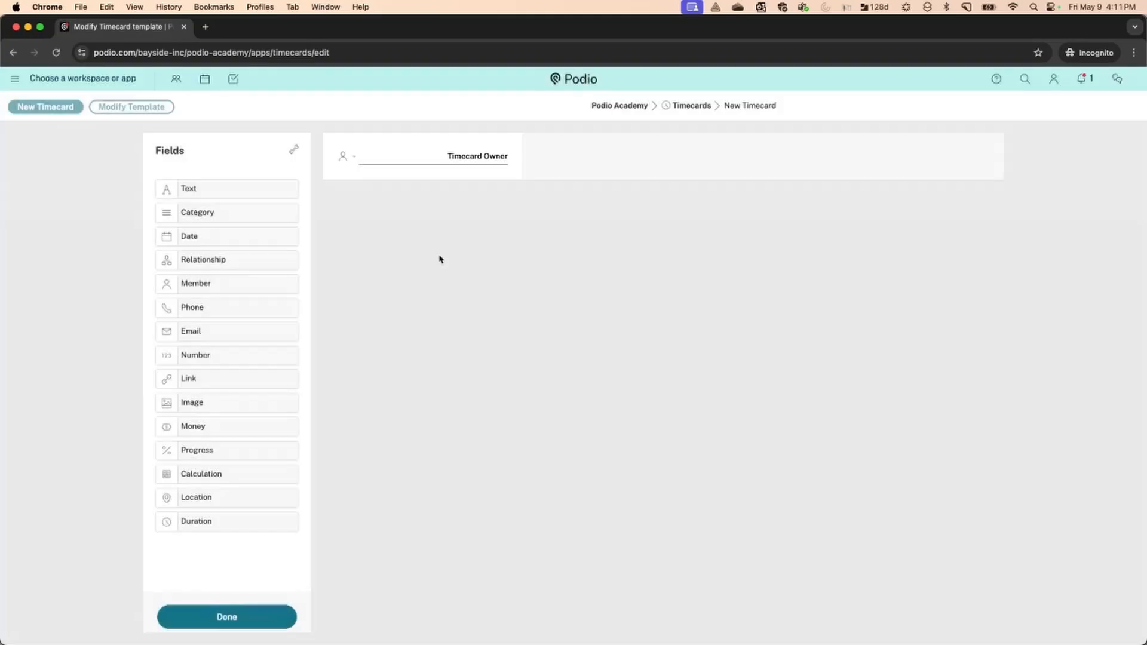
Add a Date field labelled 'Date Worked' and a Duration field below it
left_click_drag(248, 235, 360, 215)
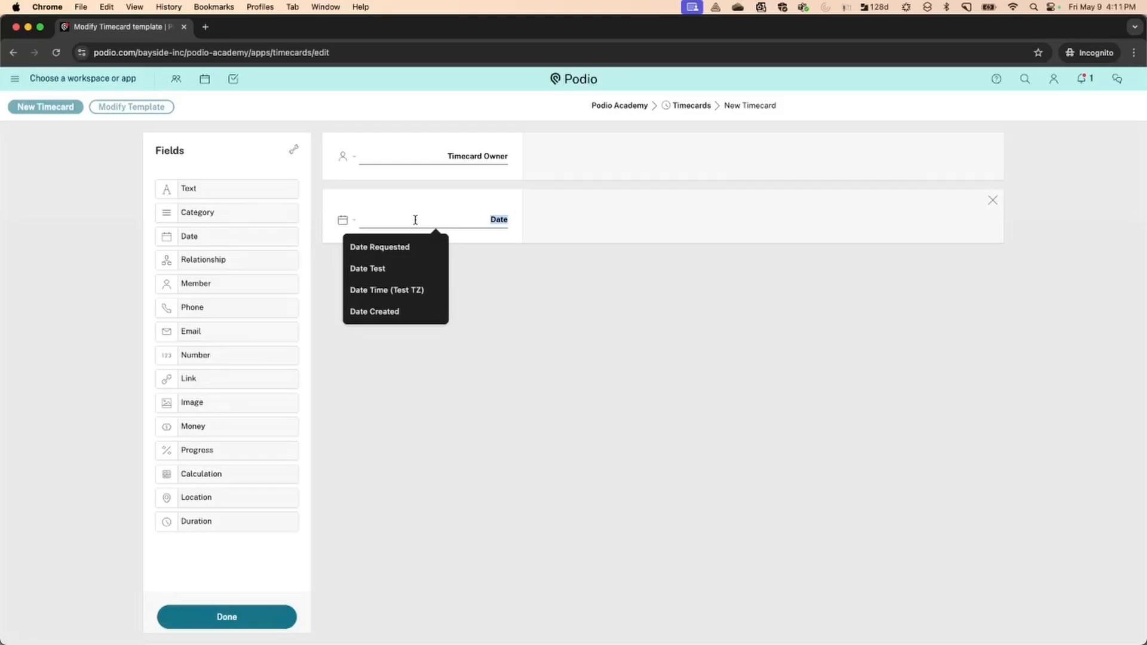
type("Time")
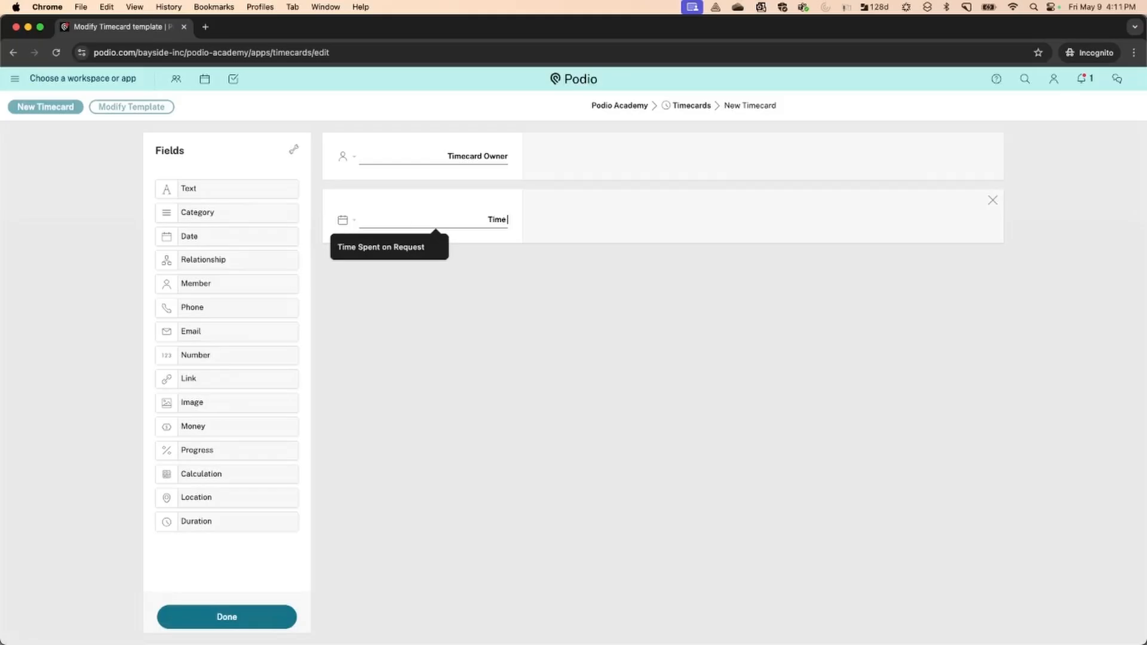
key("BackSpace")
key("BackSpace")
key("BackSpace")
key("BackSpace")
type("Date")
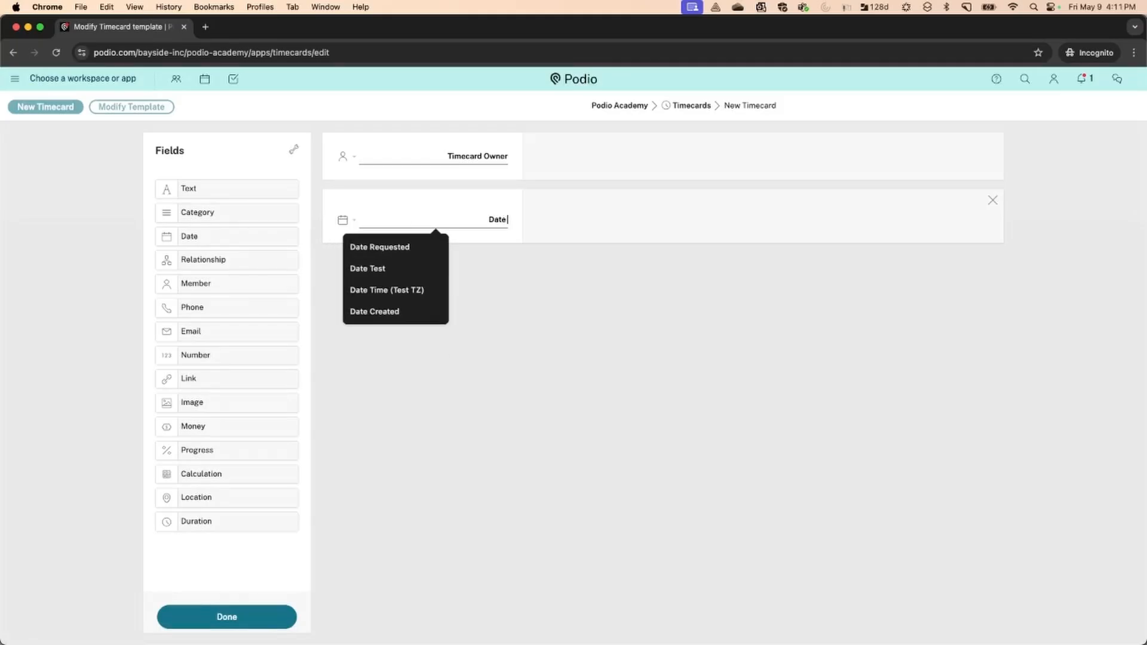
type(" Worked")
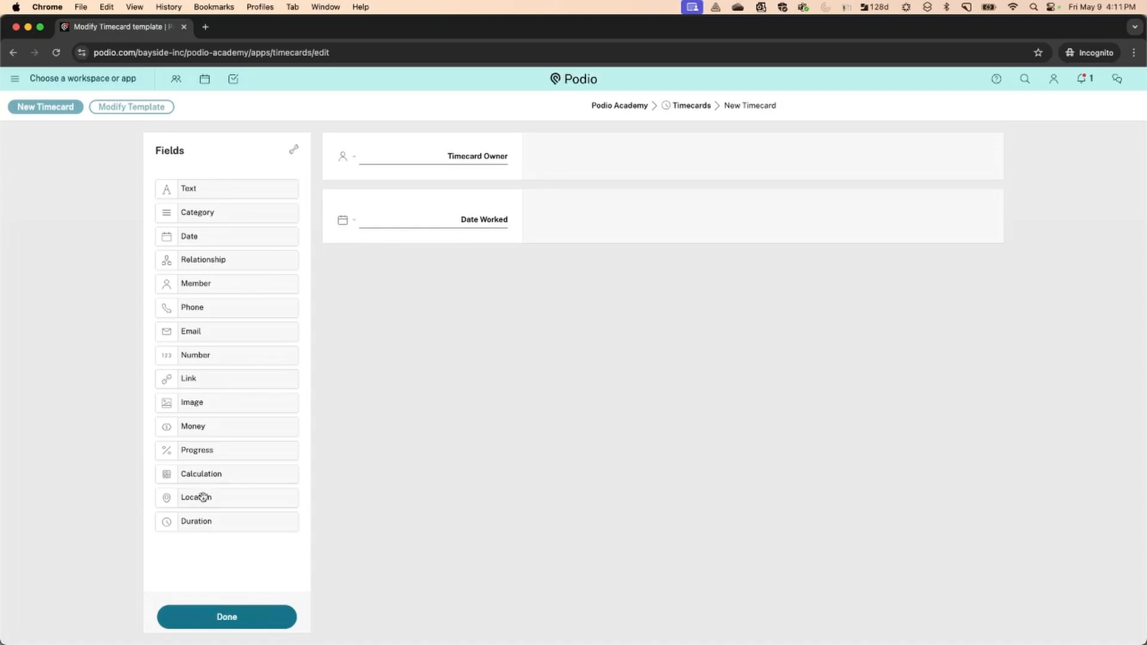
left_click_drag(199, 521, 374, 274)
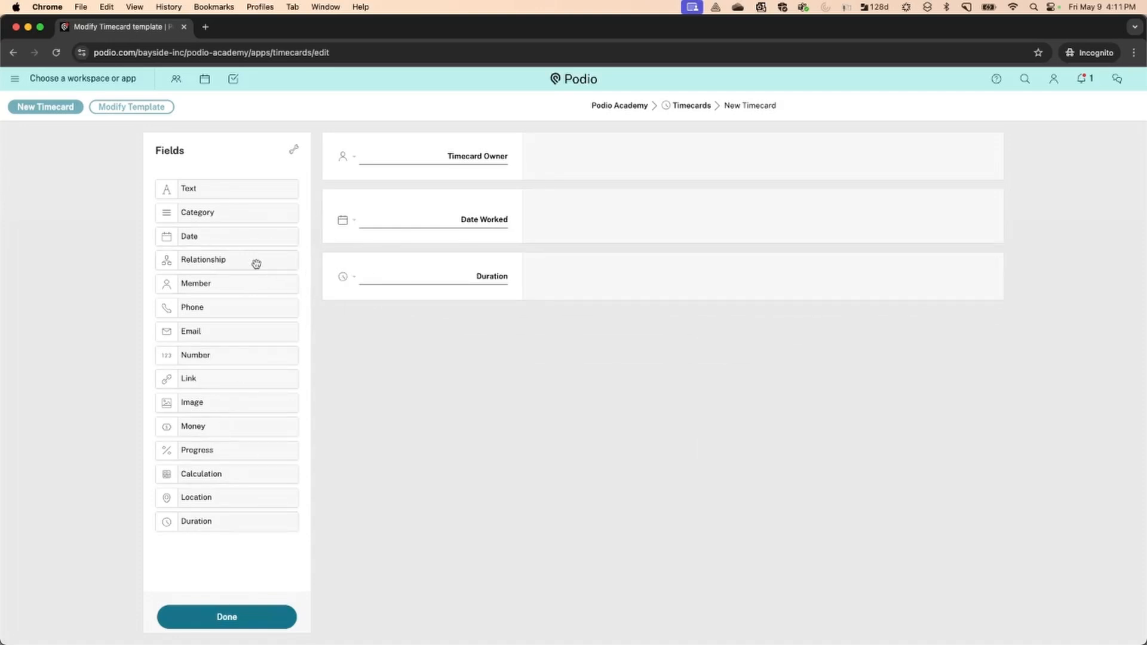
Add a Relationship field below Duration that references the Projects app
left_click_drag(257, 264, 352, 325)
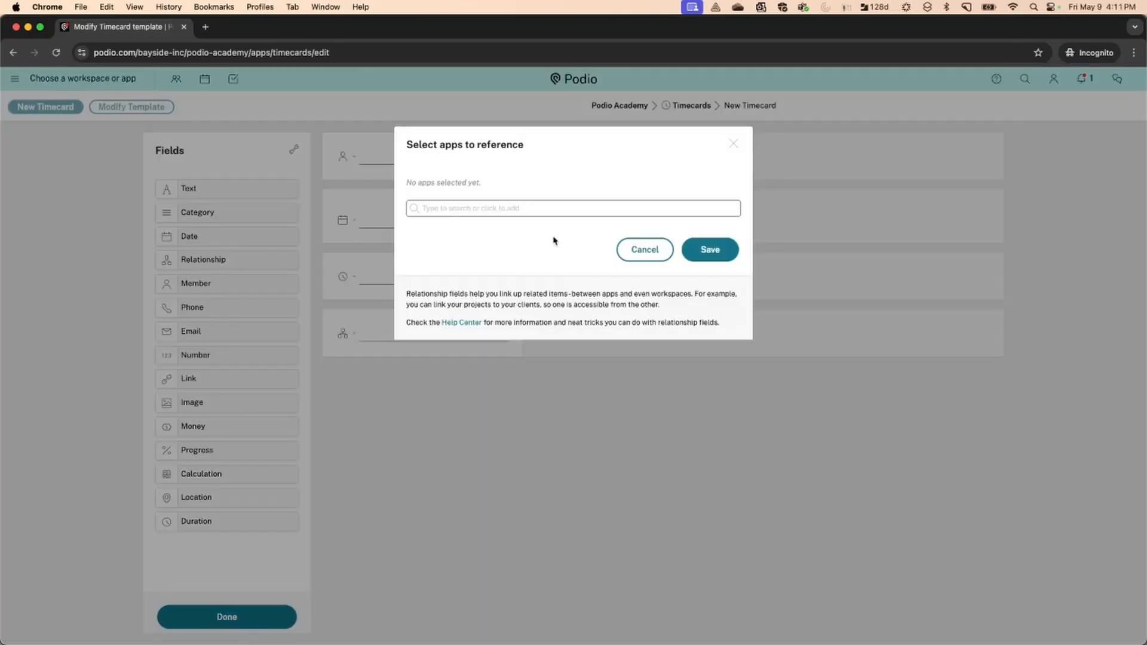
left_click(560, 211)
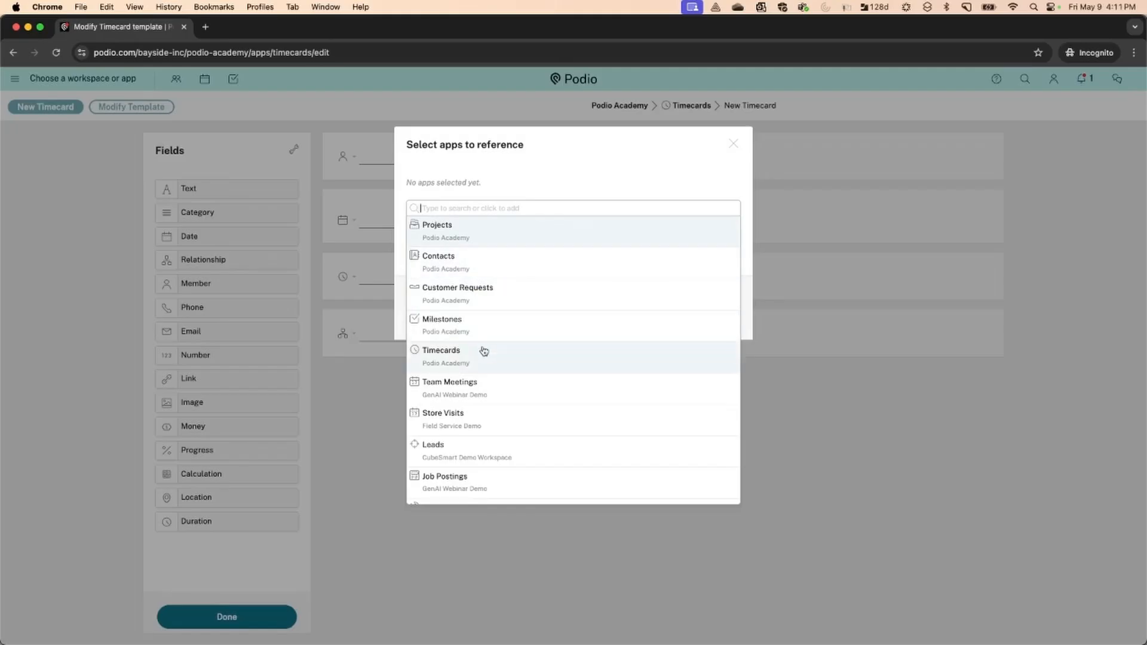
left_click(486, 230)
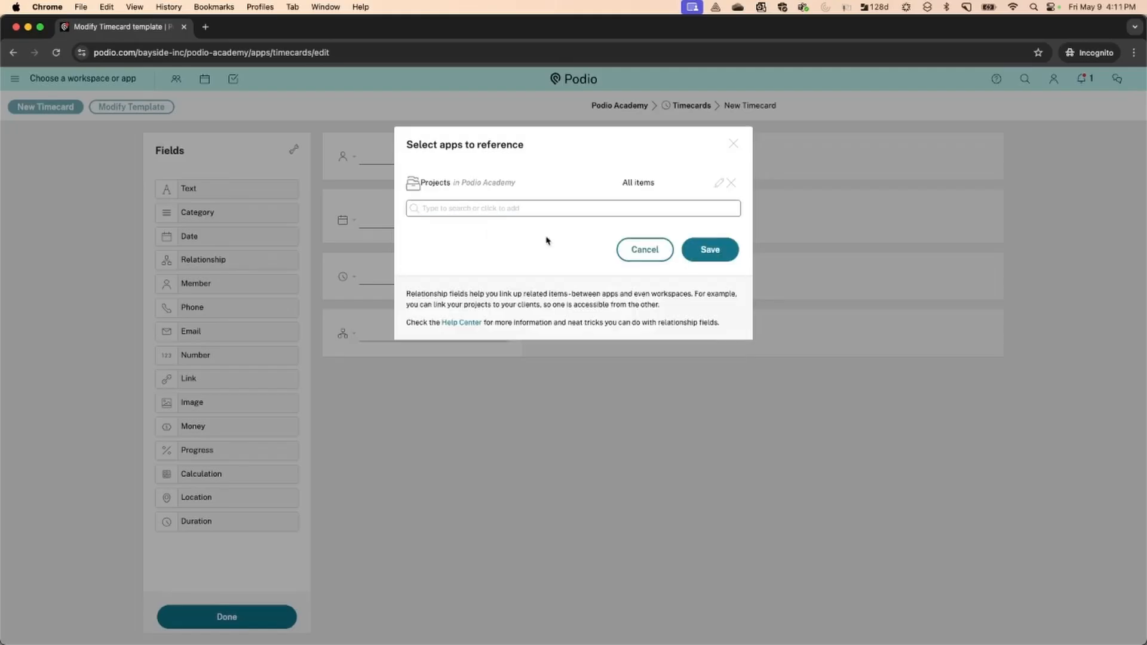
left_click(708, 251)
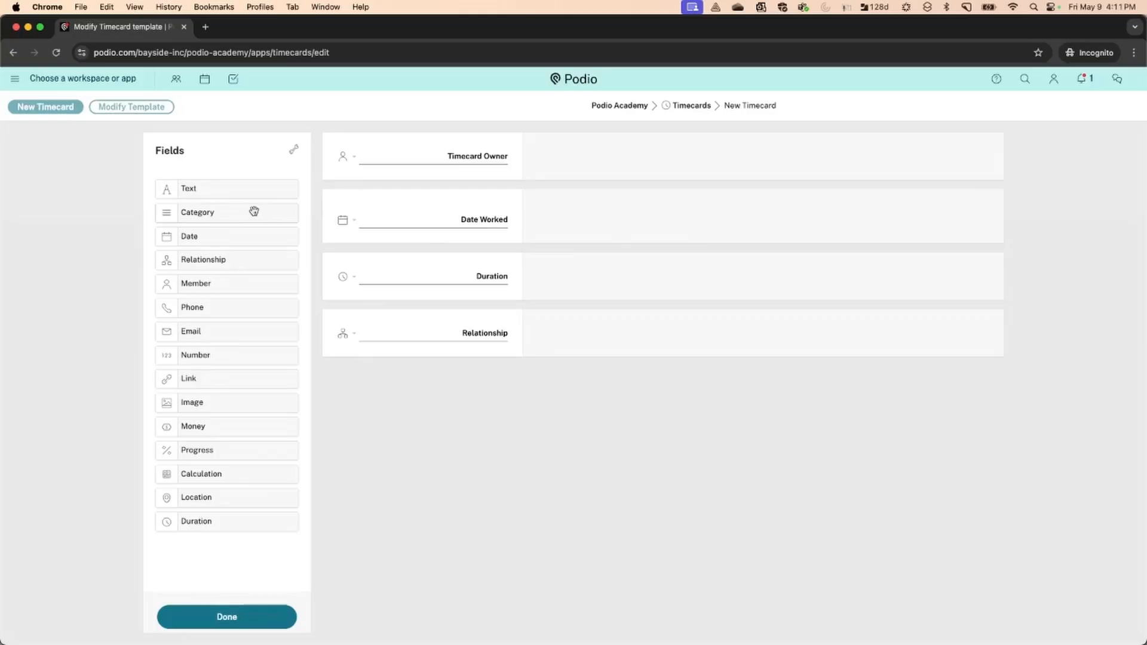
Add a 'Timecard Status' category field under Timecard Owner with options Submitted and Approved
left_click_drag(253, 211, 359, 198)
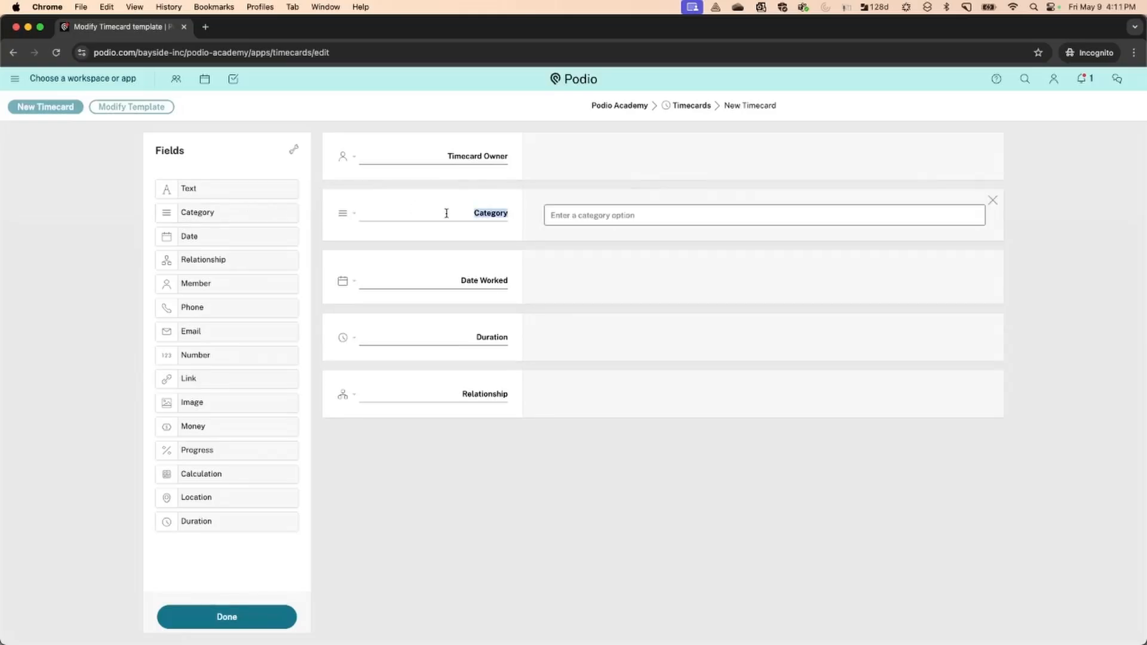
type("Time")
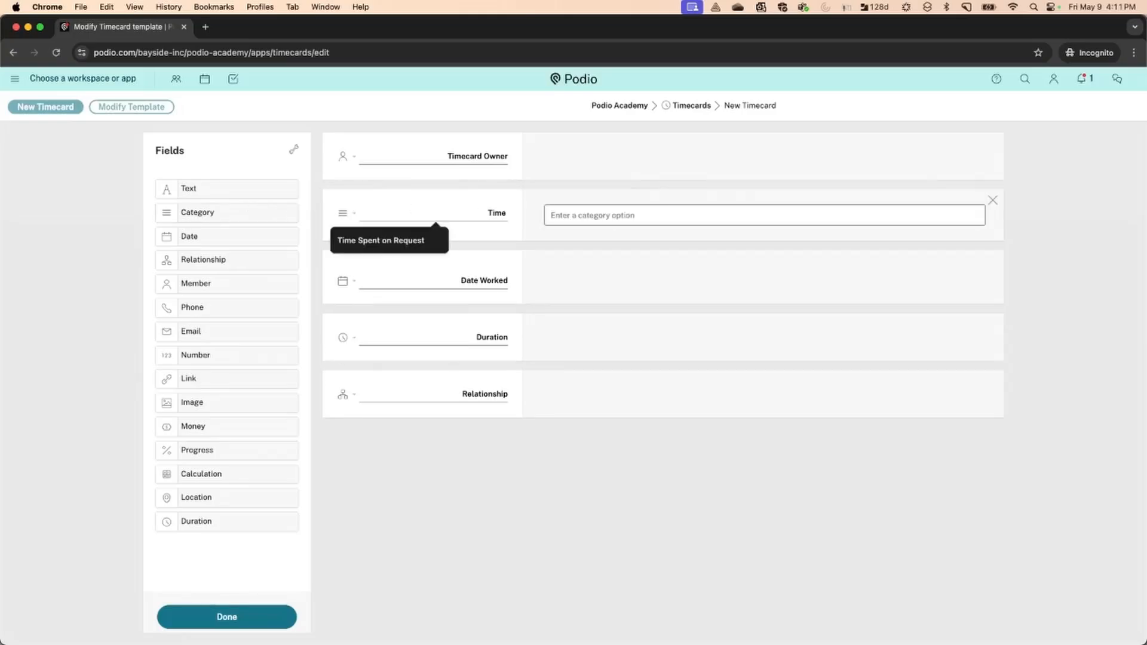
type("card Status")
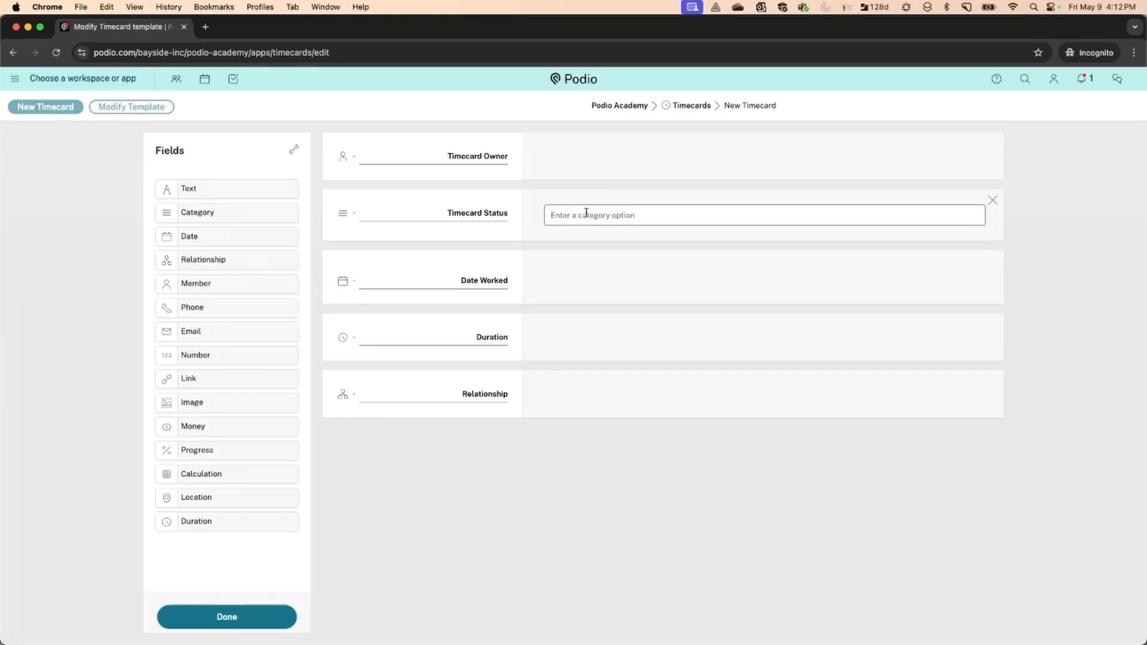
type("Submitted")
key("Return")
type("Approove")
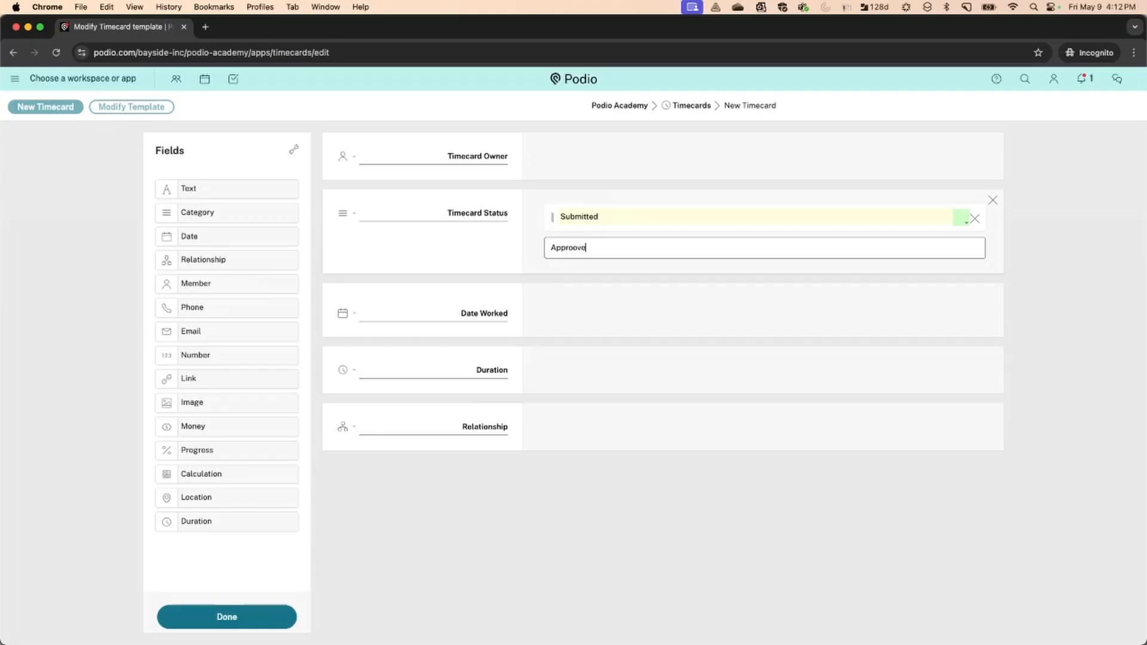
type("d")
key("Return")
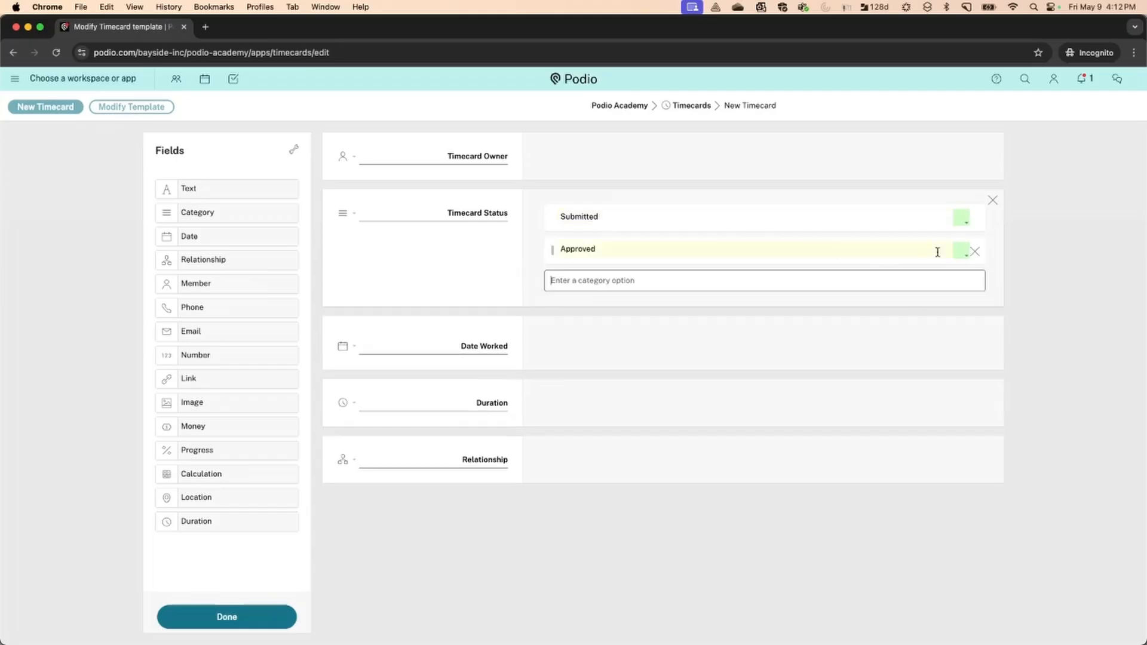
Colour the Approved option light green and the Submitted option light yellow
left_click(962, 250)
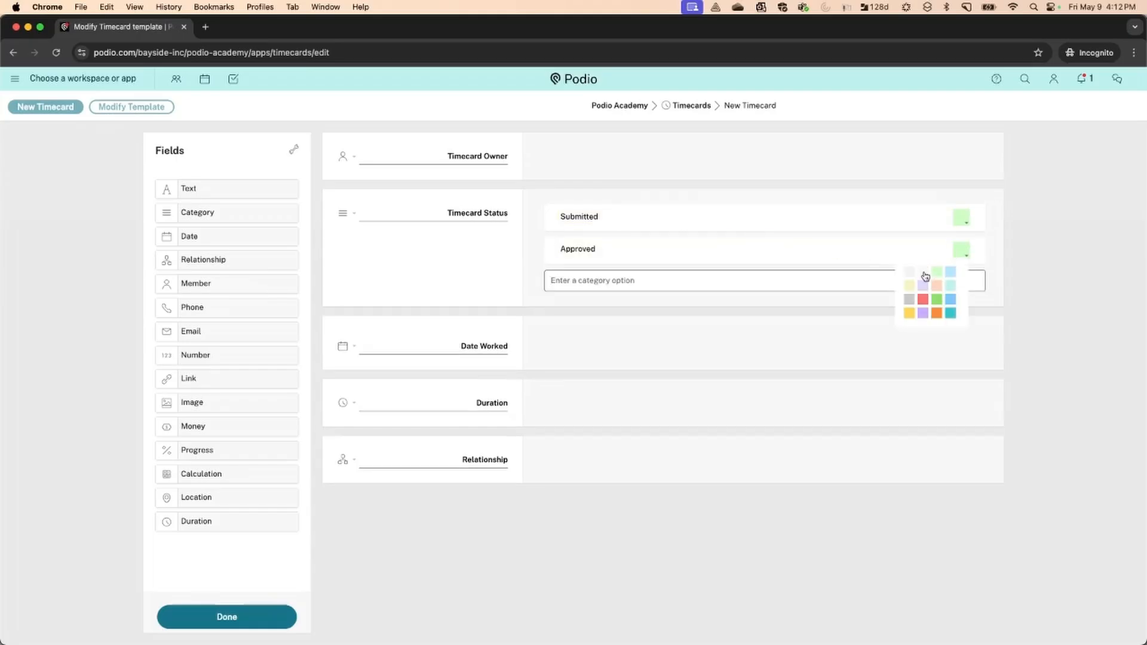
left_click(924, 273)
left_click(937, 272)
left_click(960, 218)
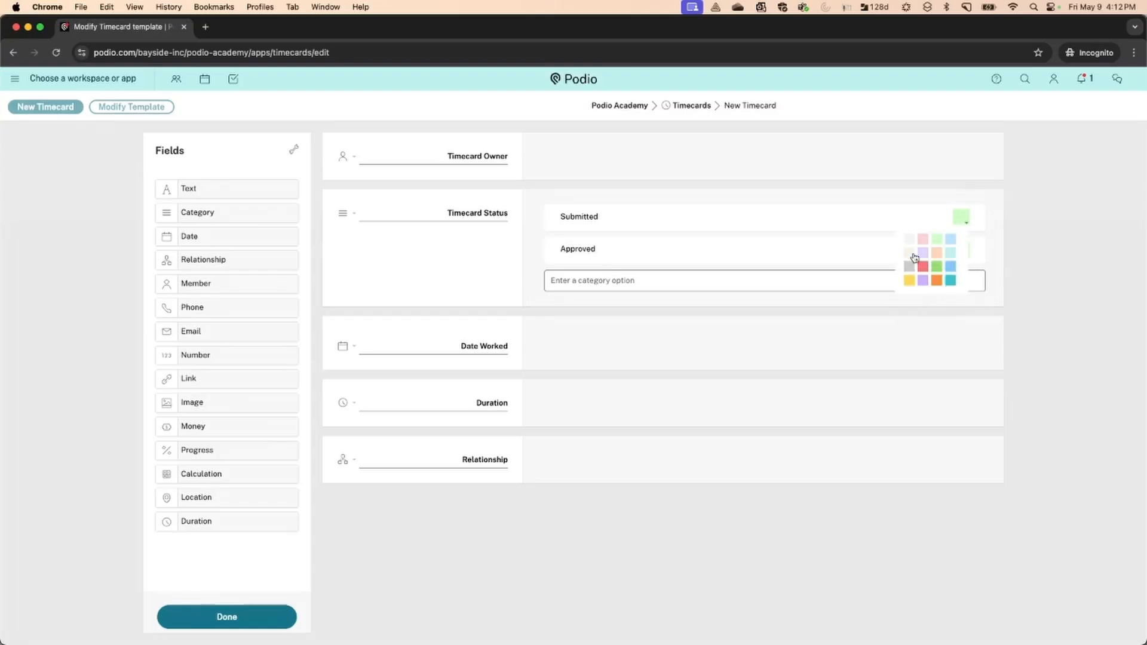
left_click(913, 257)
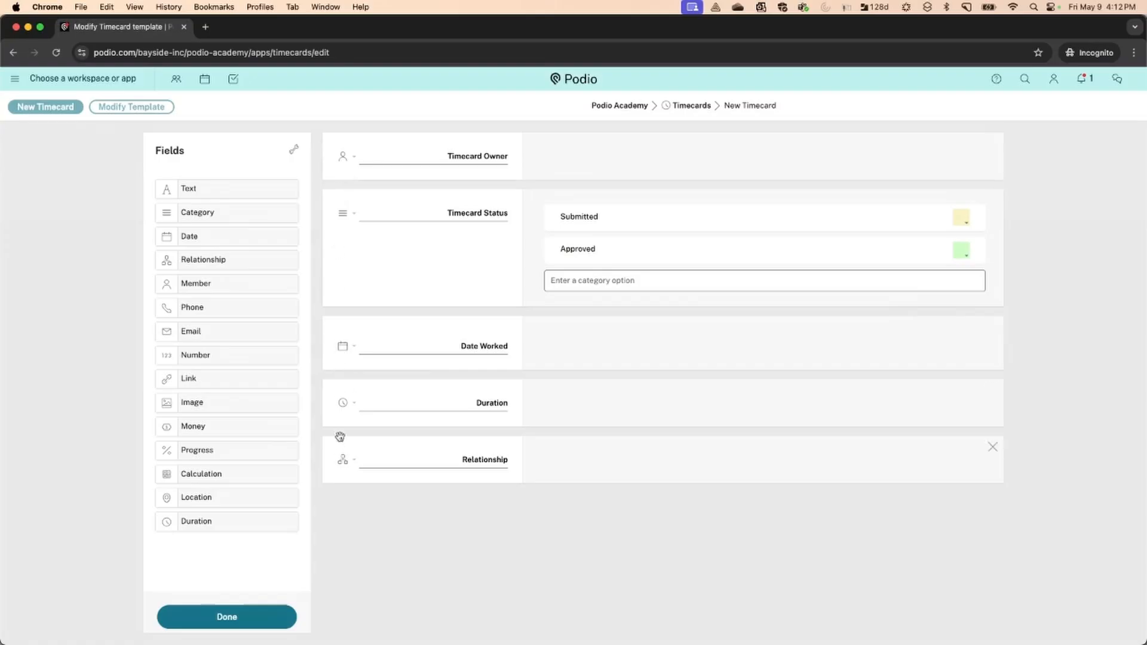
Review the Timecard Status and Date Worked settings, and stop Duration from showing seconds
left_click(343, 213)
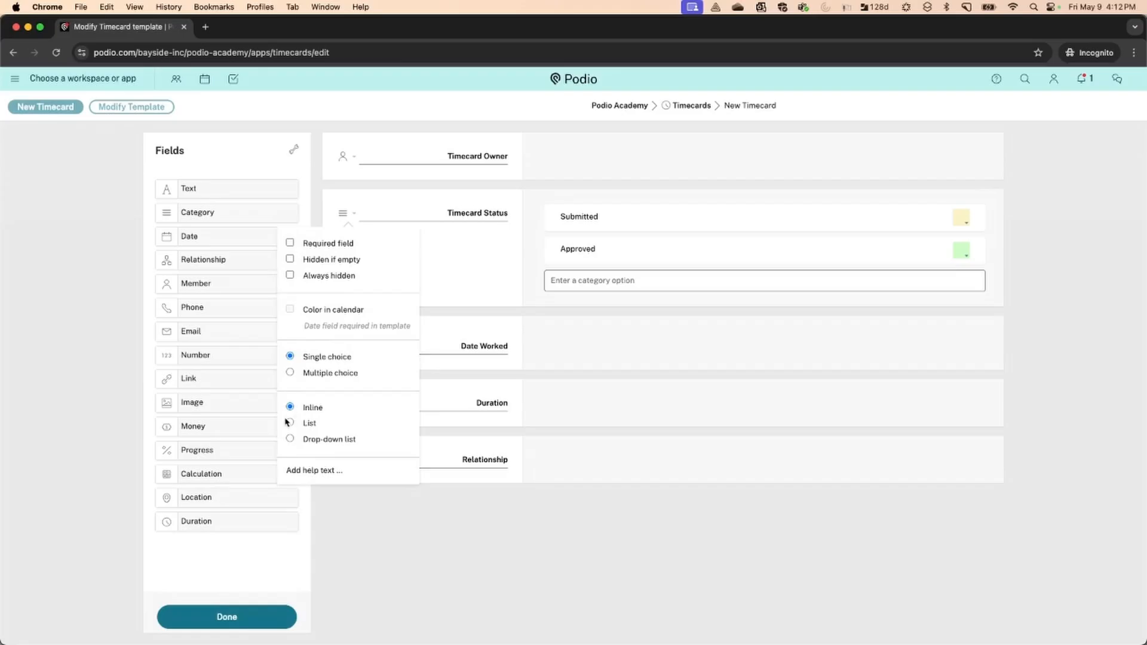
left_click(434, 381)
left_click(349, 352)
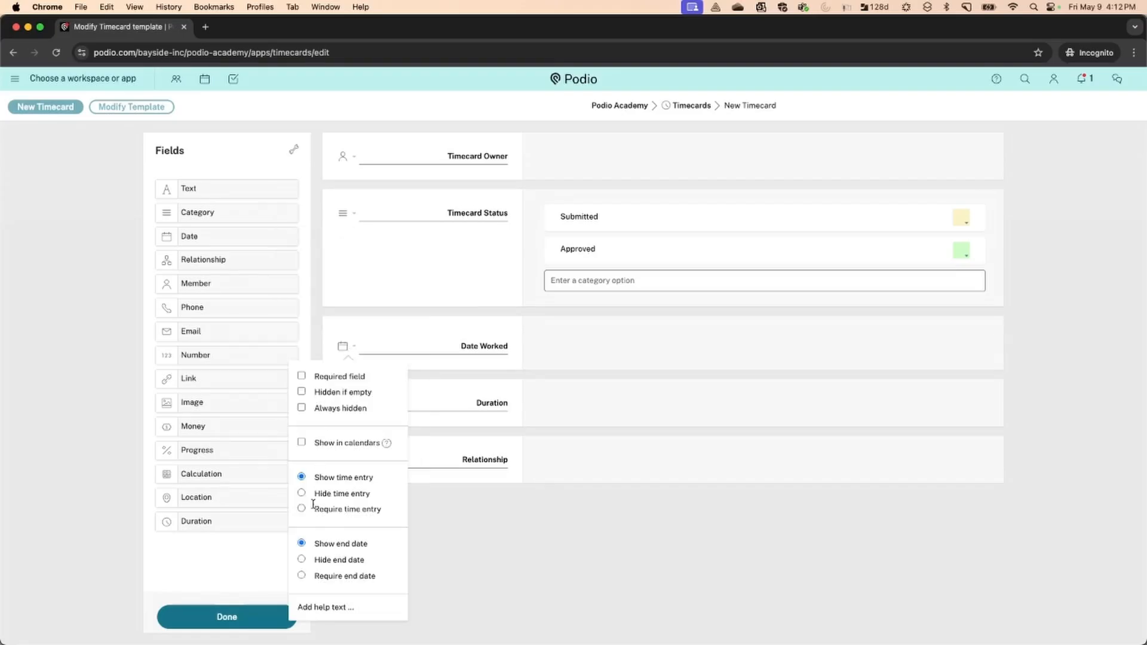
left_click(499, 519)
left_click(350, 402)
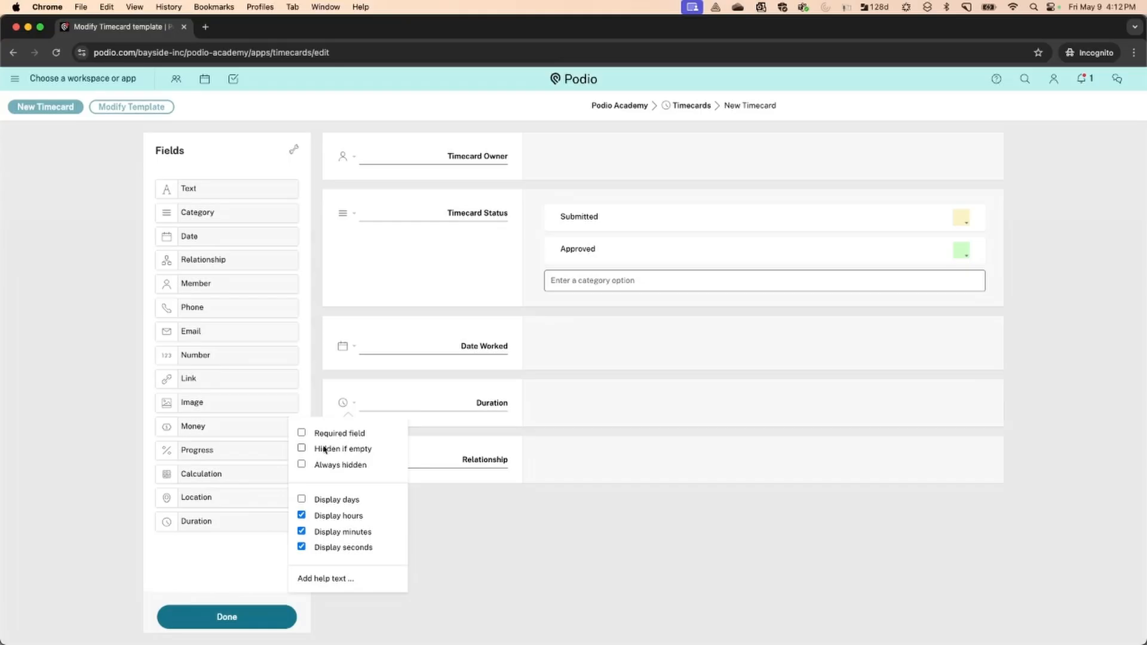
left_click(301, 546)
left_click(452, 534)
Confirm the Relationship field references Projects and relabel it 'Project Worked'
double_click(473, 459)
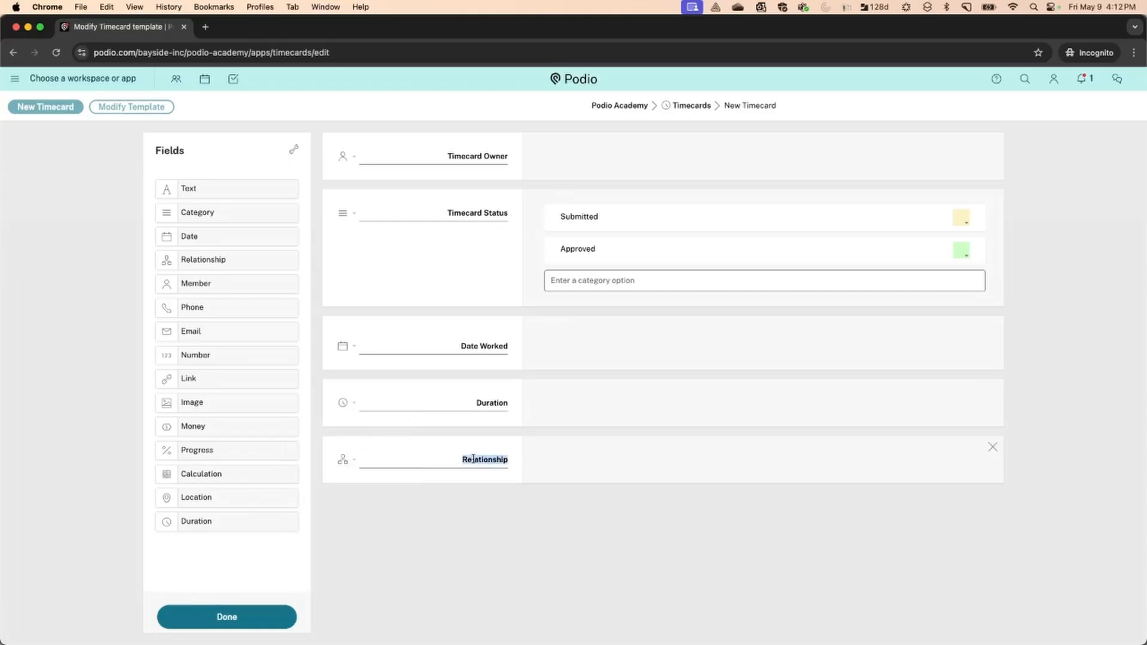
left_click(341, 460)
left_click(330, 290)
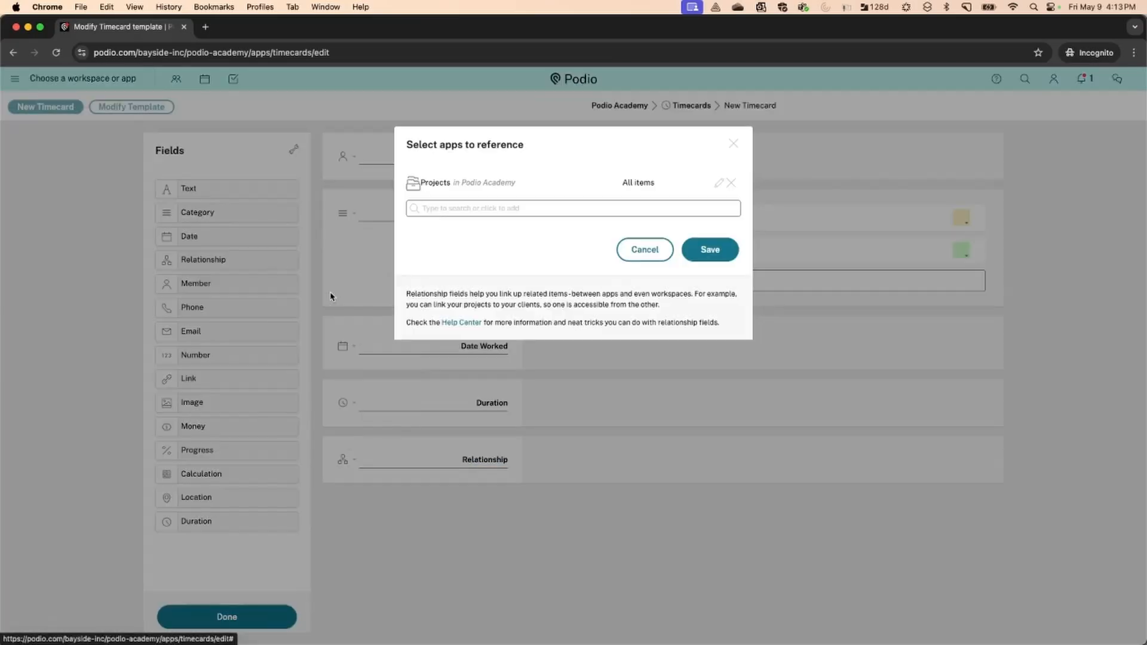
left_click(656, 255)
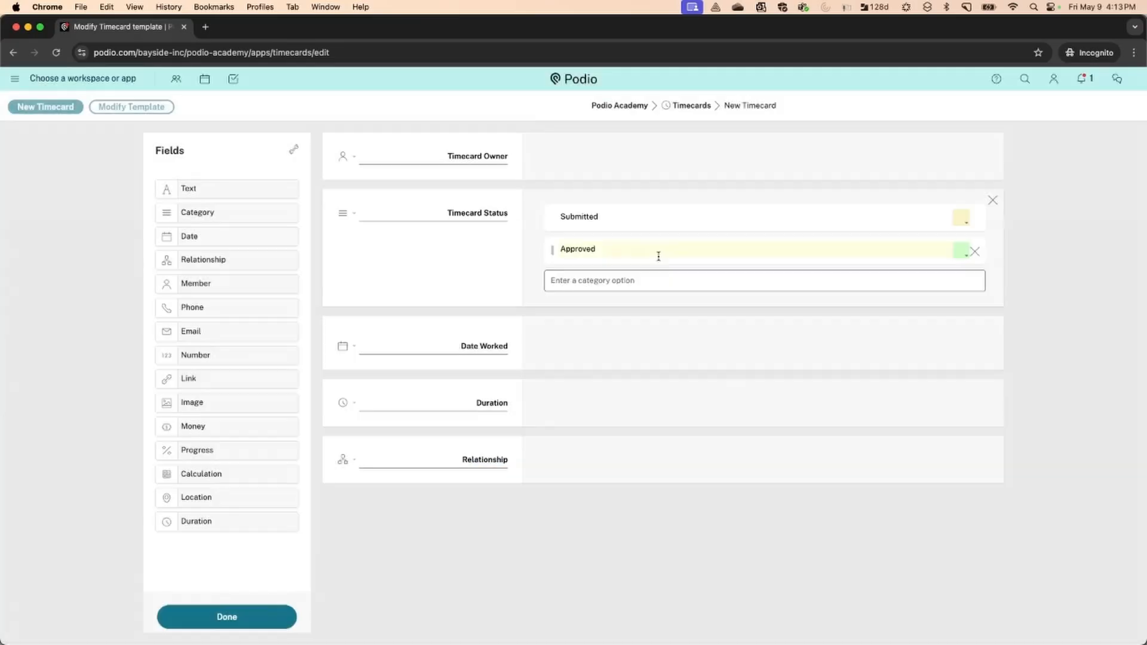
double_click(489, 461)
type("Projec")
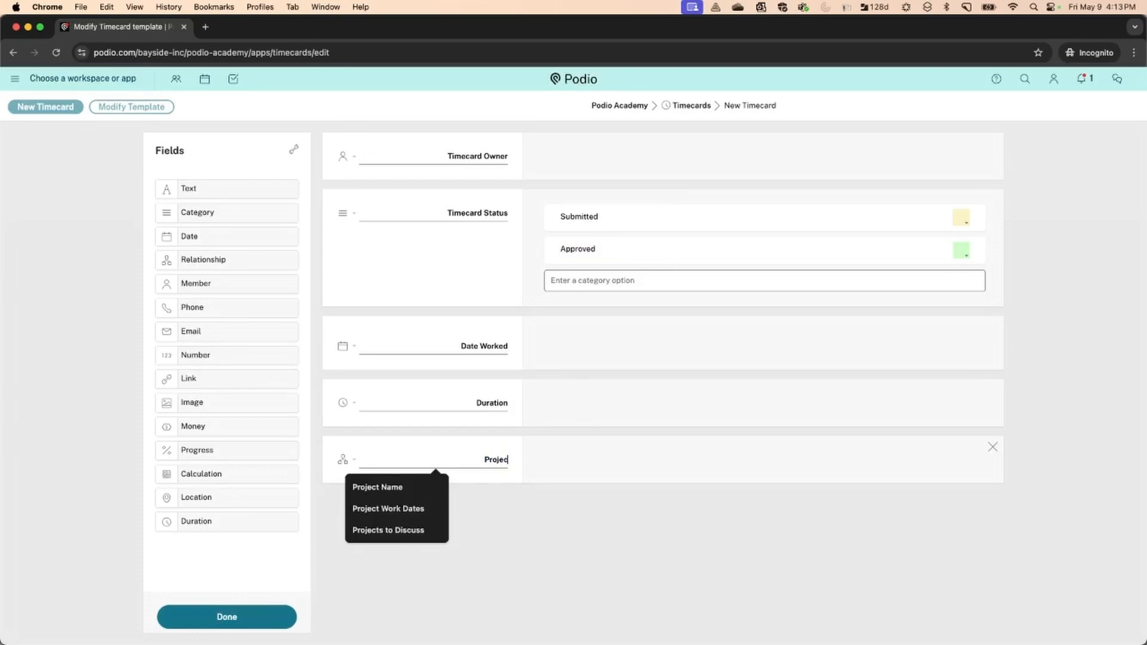
type("t Worked")
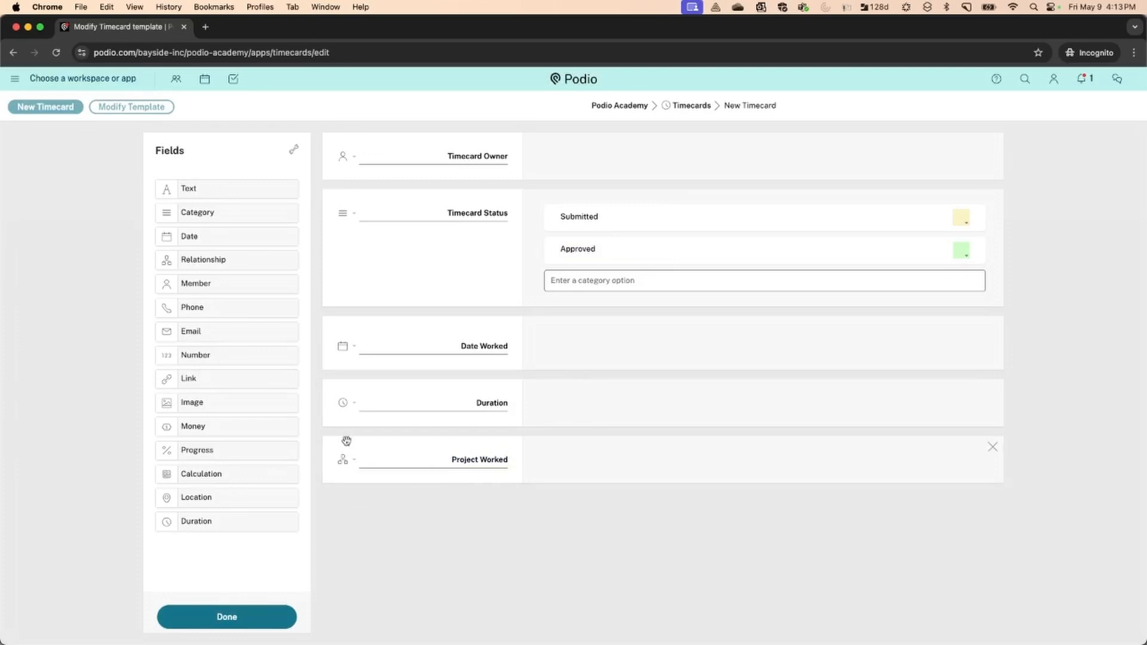
Move Project Worked below Timecard Owner, then add and remove a demo Progress field
left_click_drag(328, 443, 364, 226)
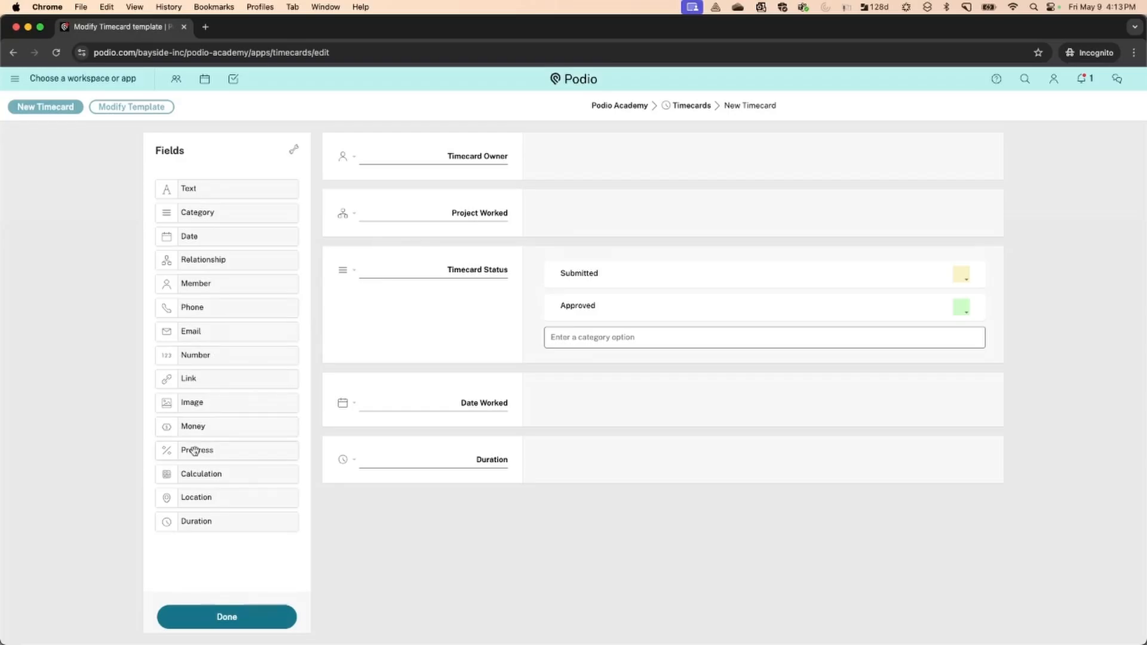
left_click_drag(194, 451, 359, 196)
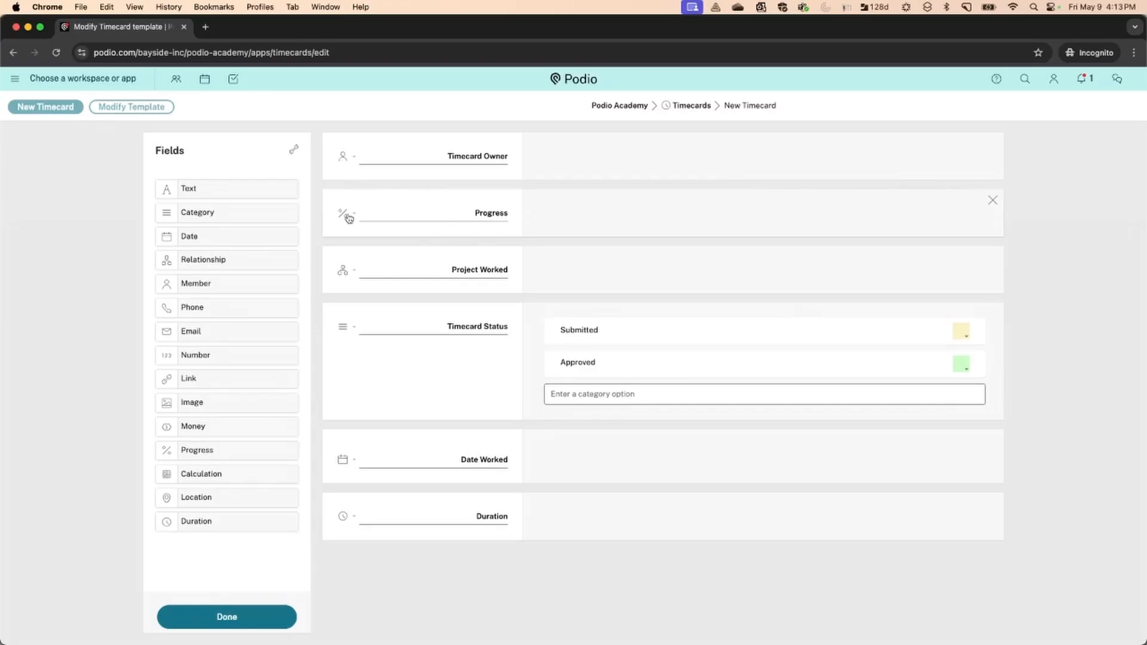
left_click(992, 200)
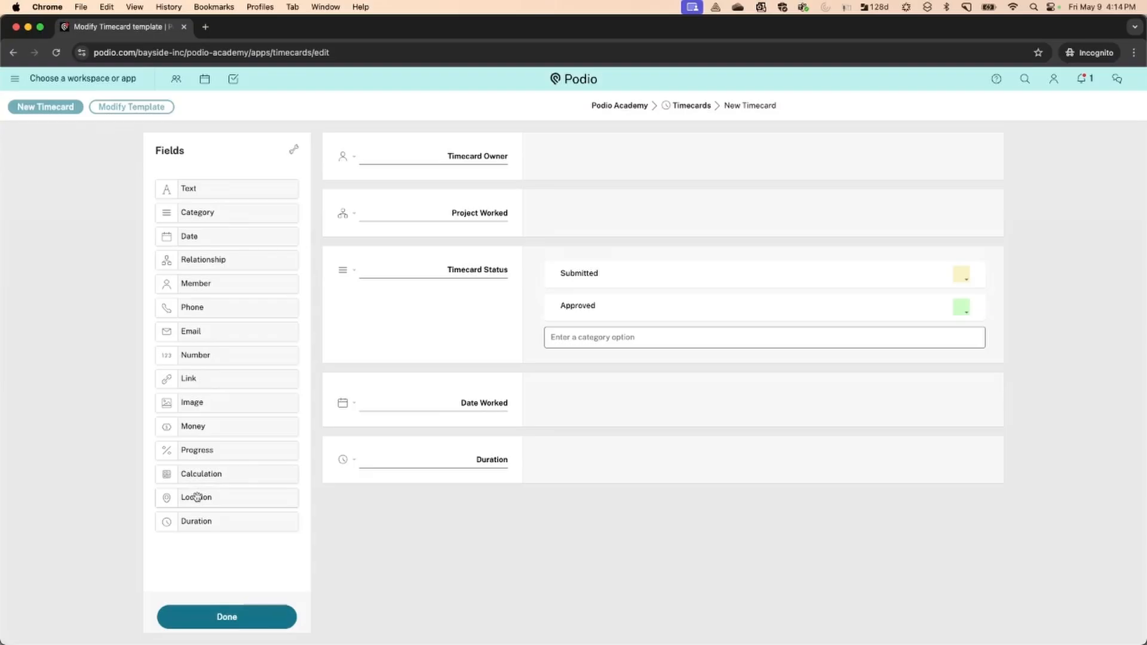
Add a Location field below Duration, view its settings, then delete it
left_click_drag(197, 497, 334, 503)
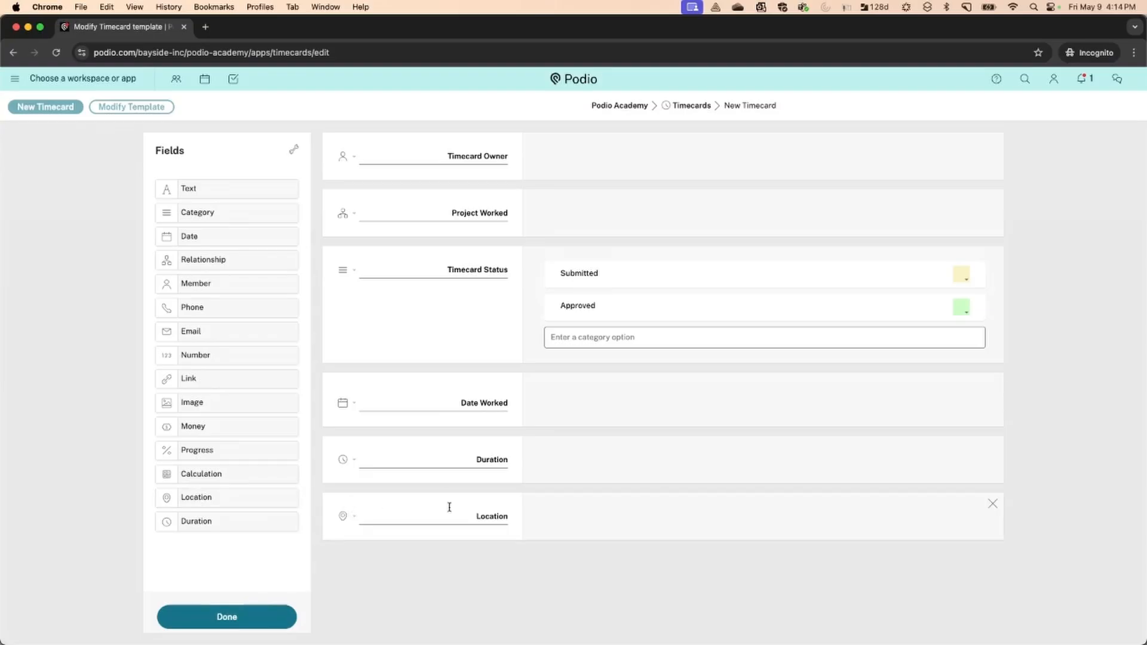
left_click(343, 515)
left_click(994, 510)
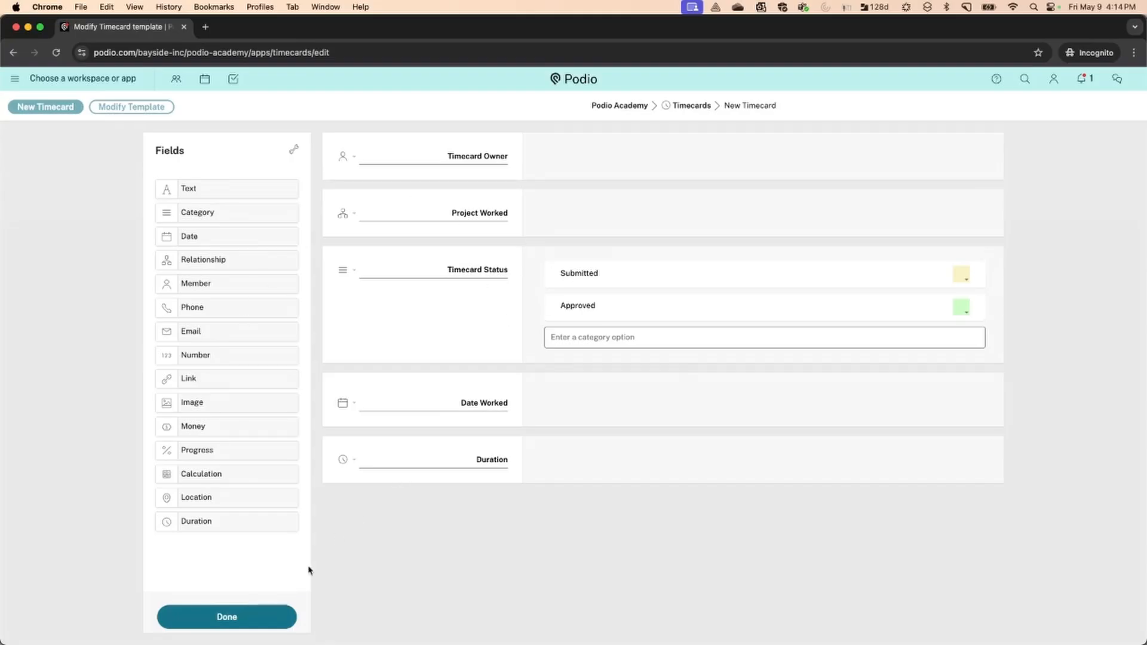
Save the template and start a timecard, choosing its owner and linking Project X
left_click(259, 618)
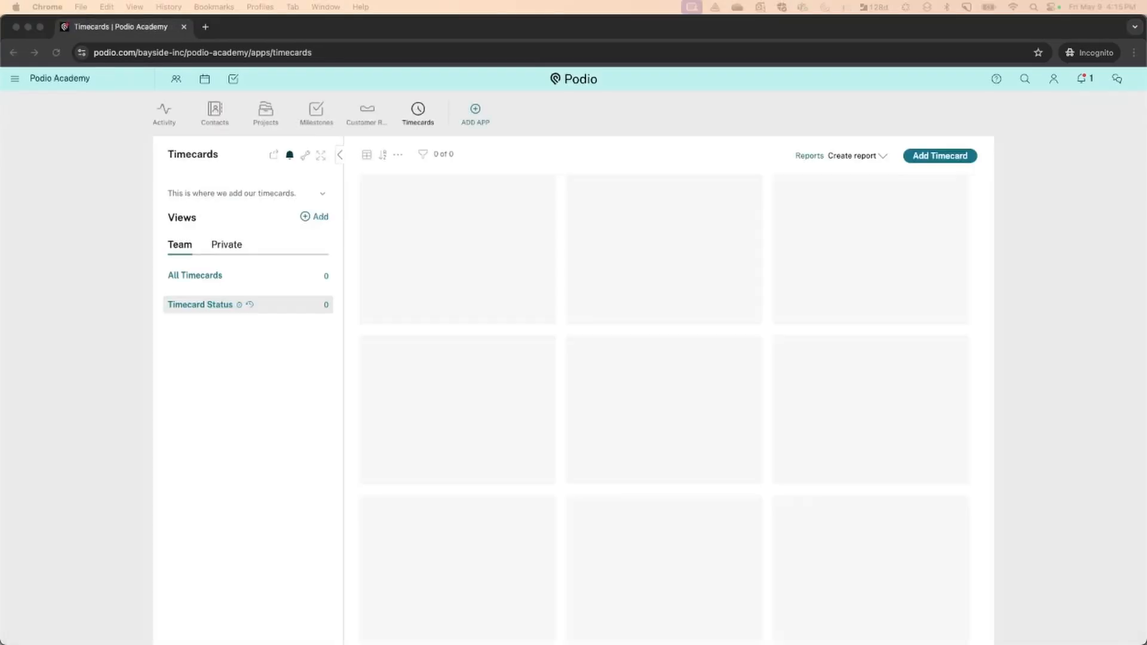
left_click(937, 157)
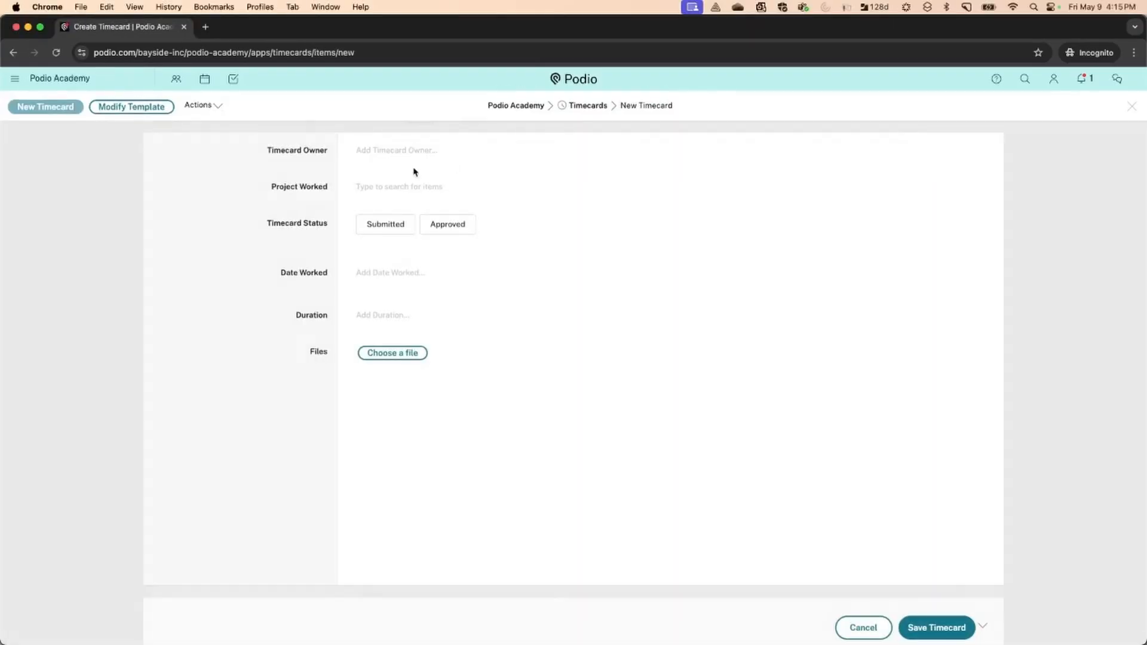
left_click(423, 155)
left_click(413, 184)
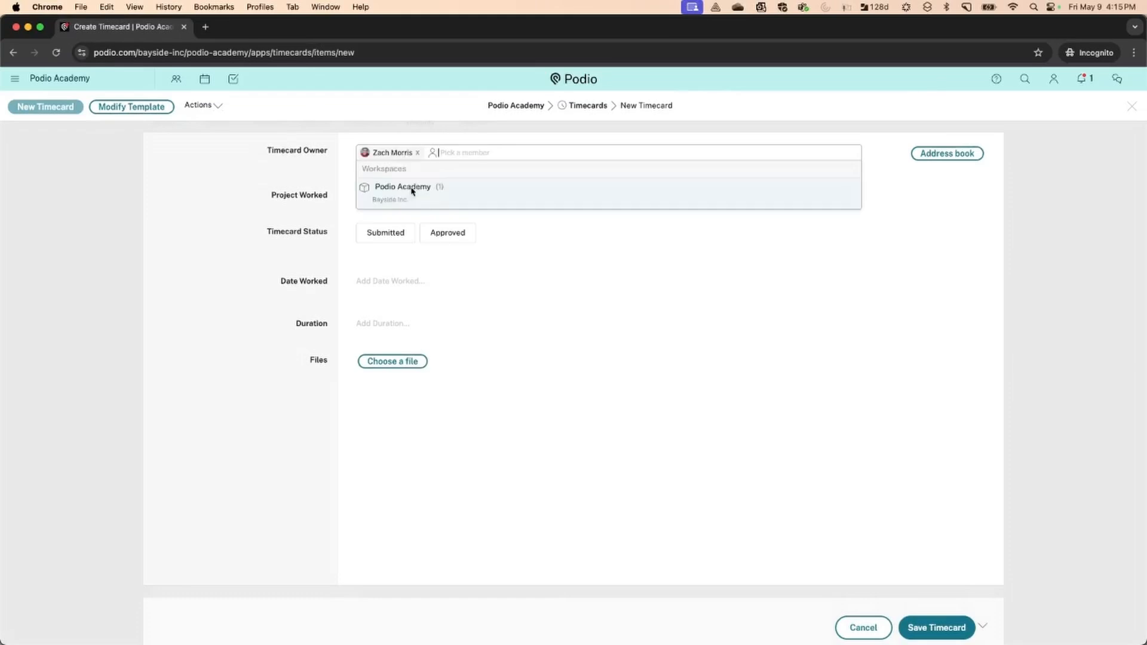
left_click(269, 187)
left_click(387, 236)
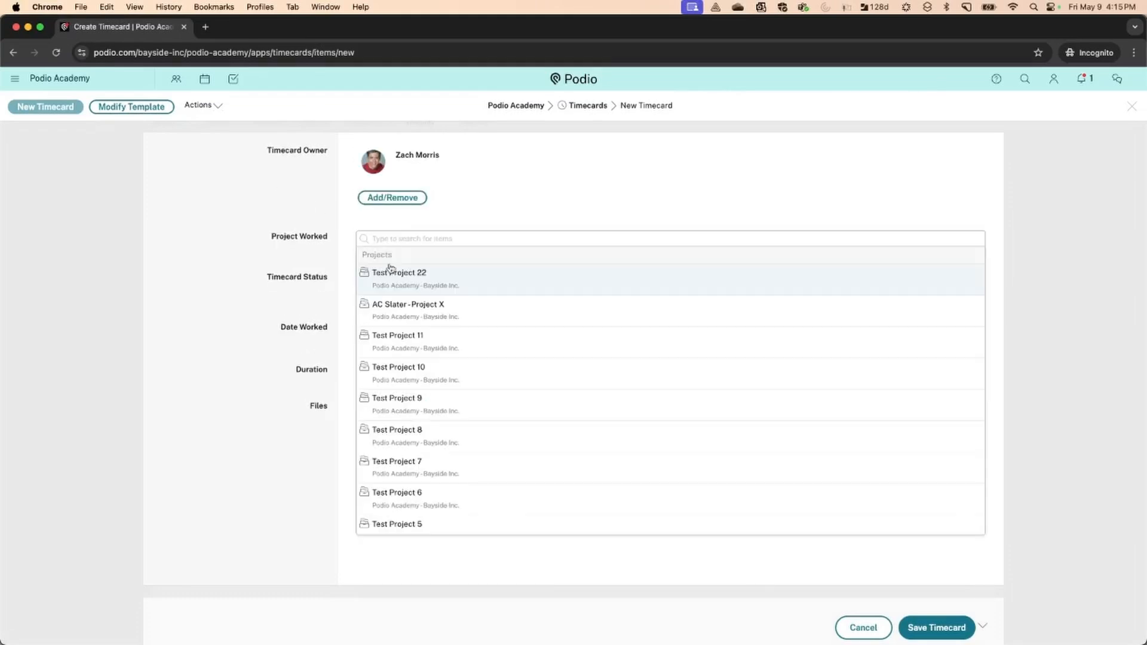
left_click(406, 306)
left_click(261, 267)
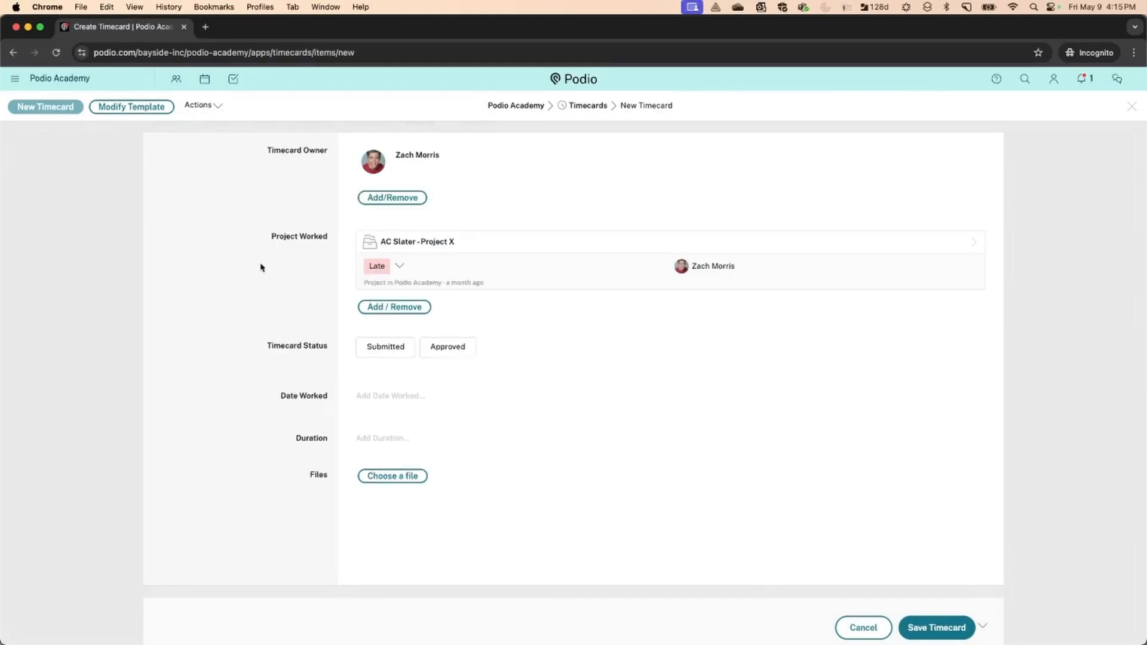
Set Date Worked to 9 May 2025, from 8:00 AM to 5:00 PM
left_click(379, 396)
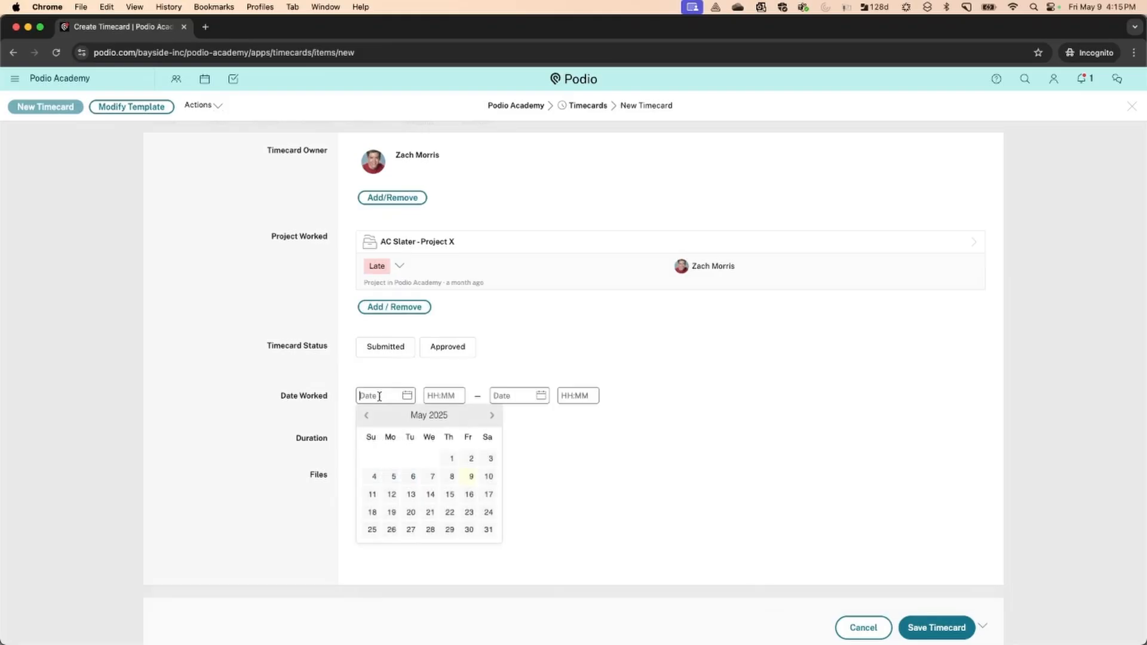
left_click(465, 478)
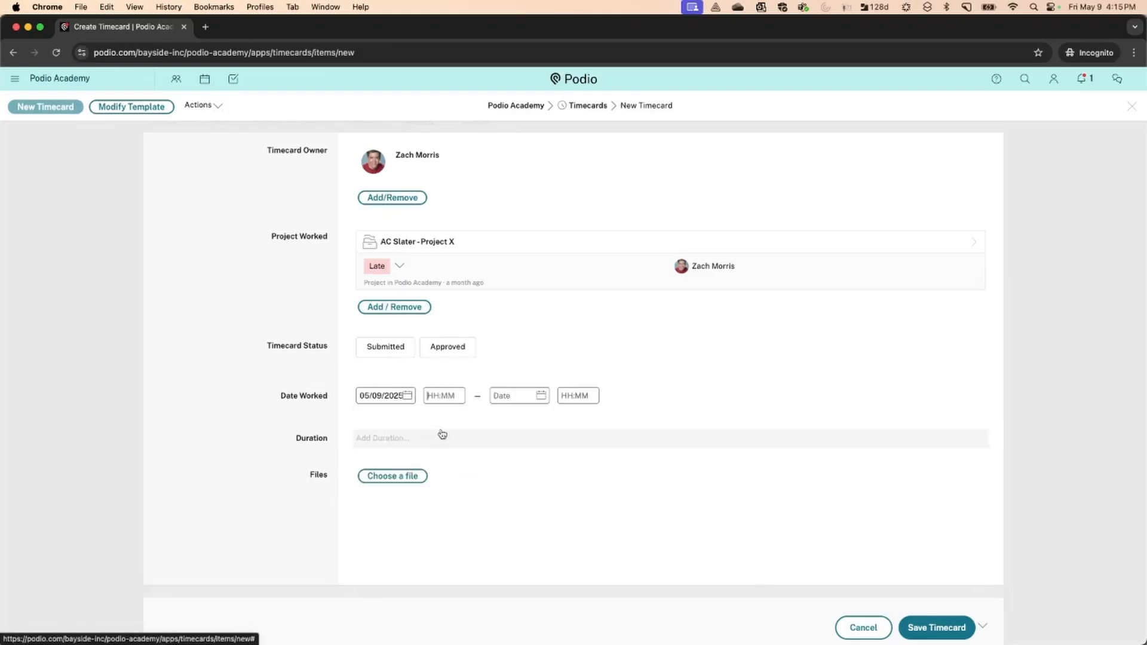
type("8:00 AM")
left_click(505, 392)
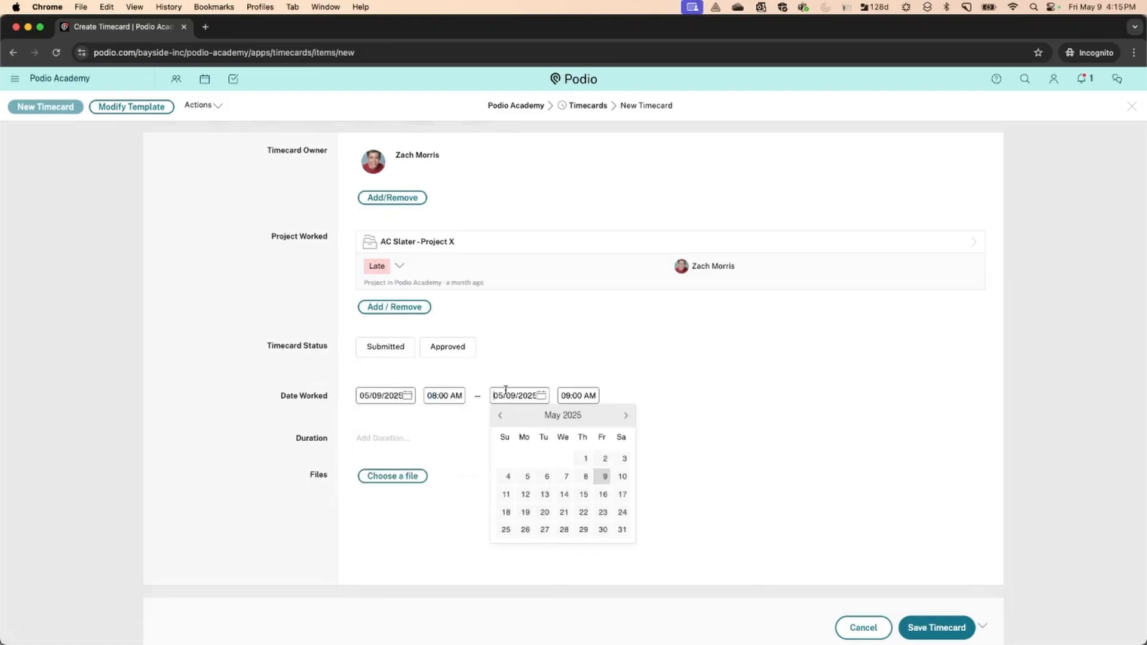
type("5")
key("BackSpace")
key("Tab")
type("5")
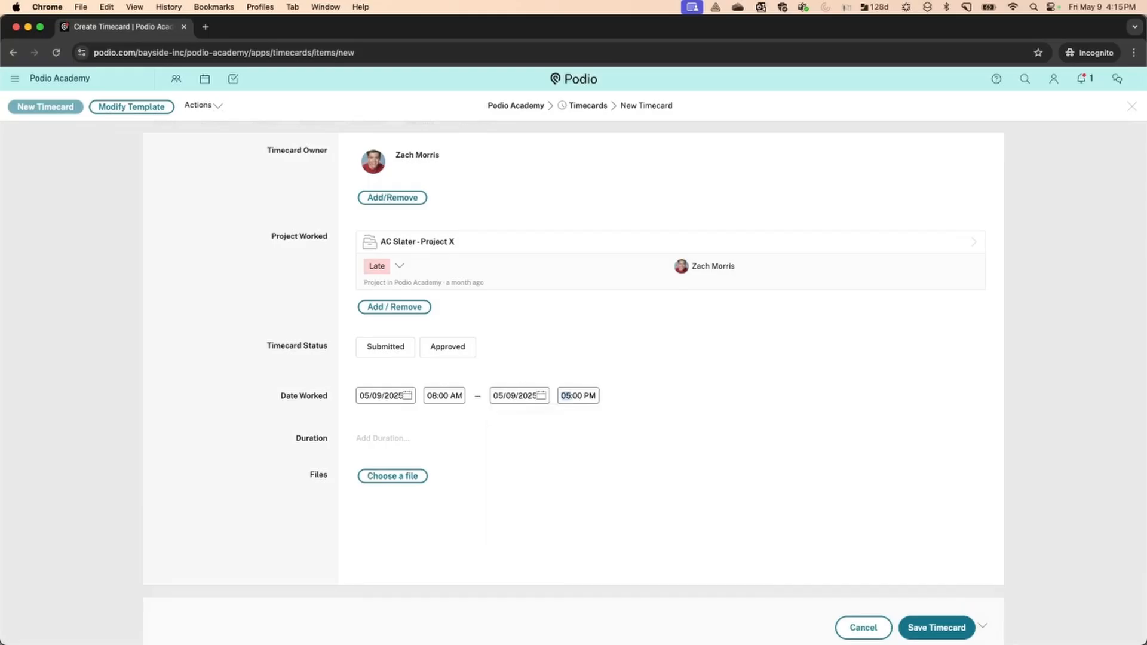
left_click(297, 428)
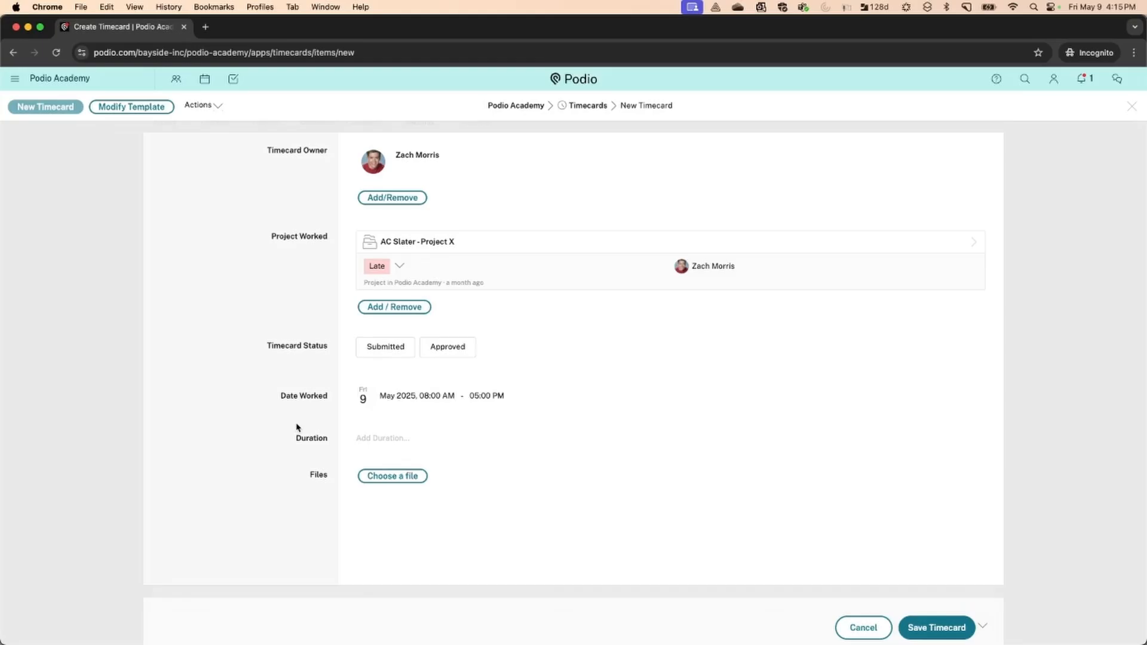
Set duration to 8 hours, mark it Submitted, save the timecard, and dismiss a report
left_click(371, 438)
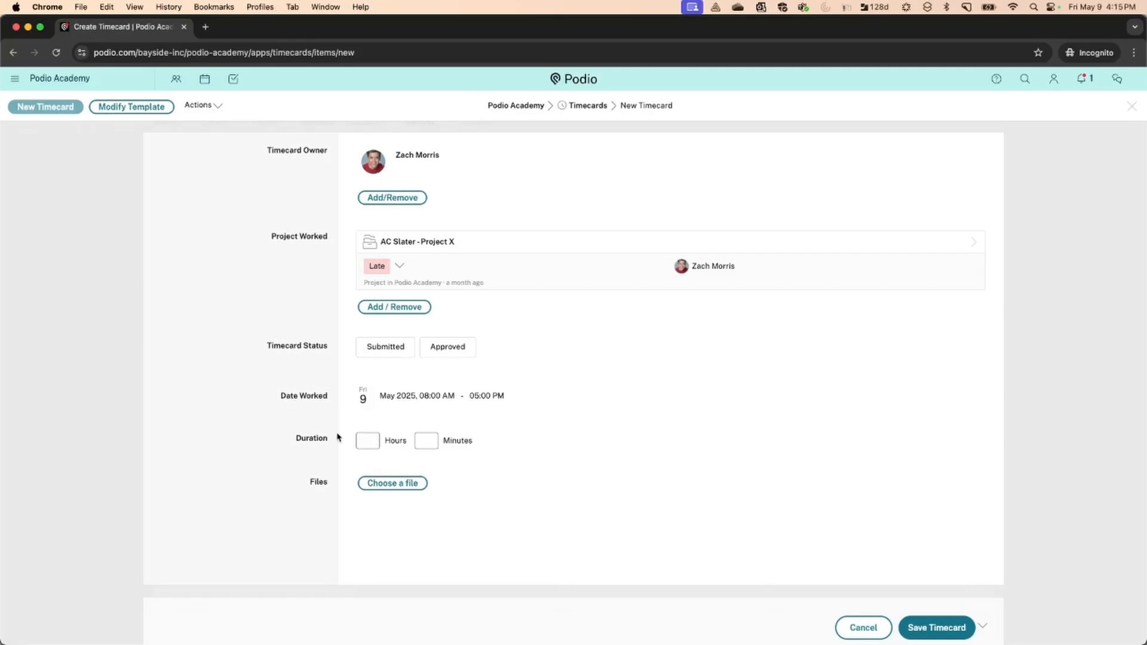
type("8")
left_click(269, 409)
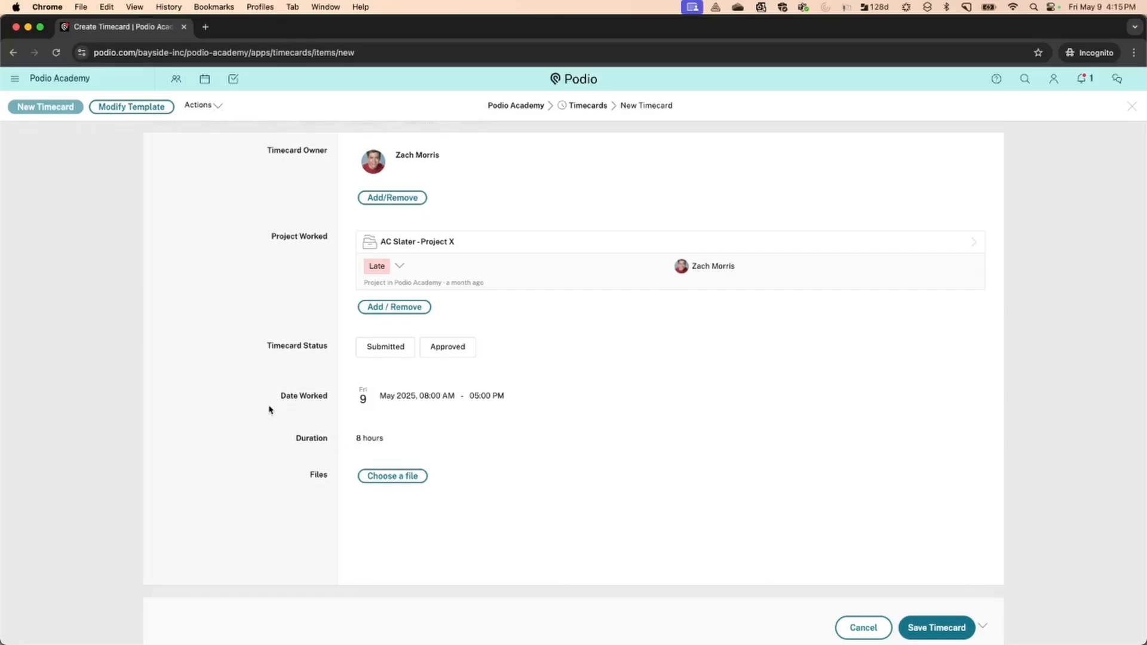
left_click(363, 362)
left_click(945, 627)
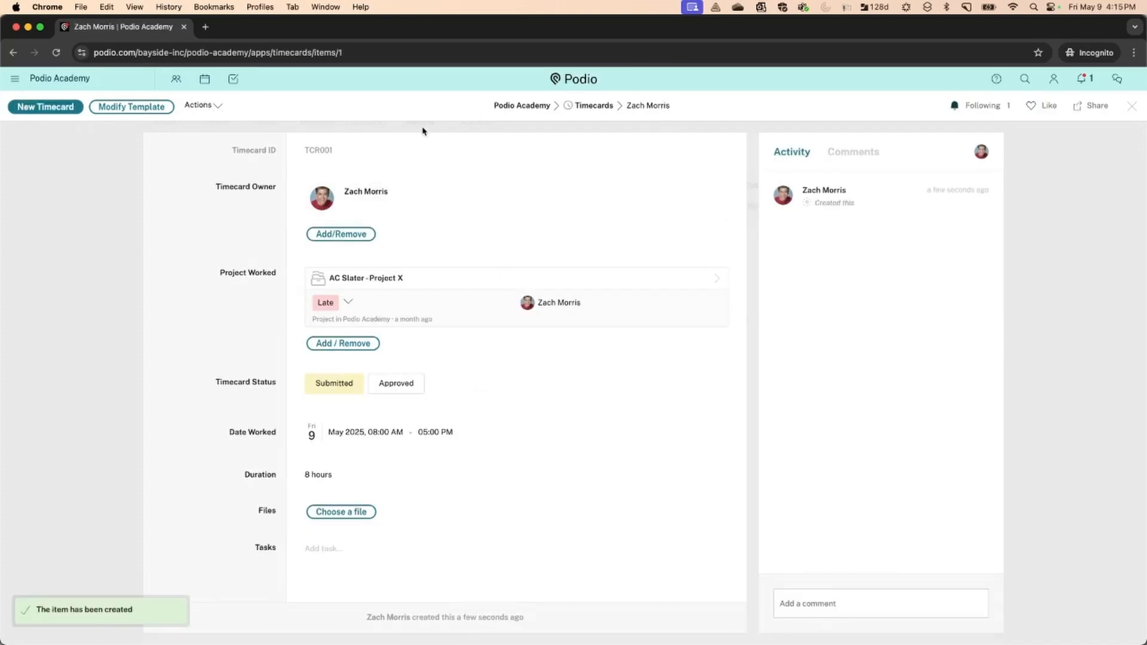
left_click(1133, 108)
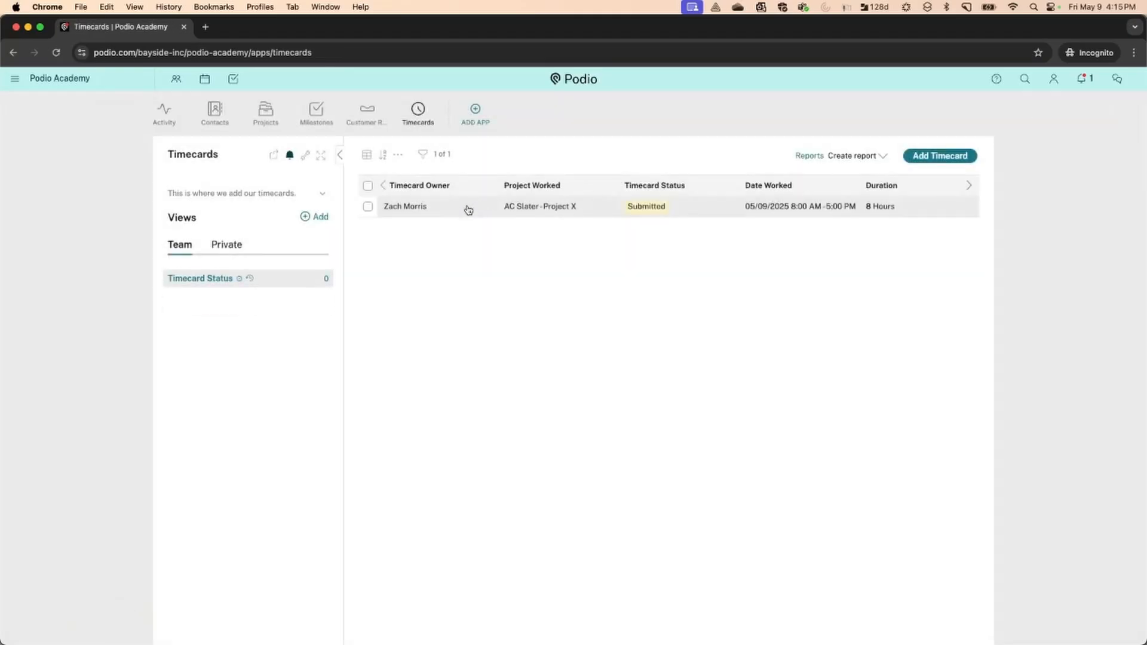
left_click(878, 156)
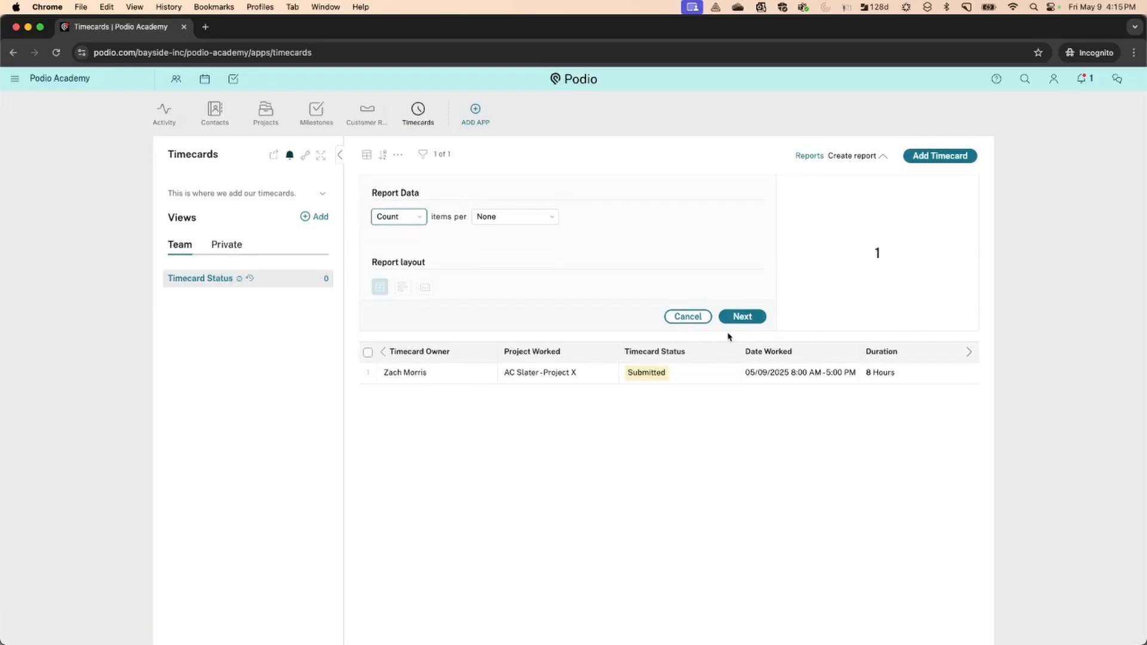
left_click(688, 317)
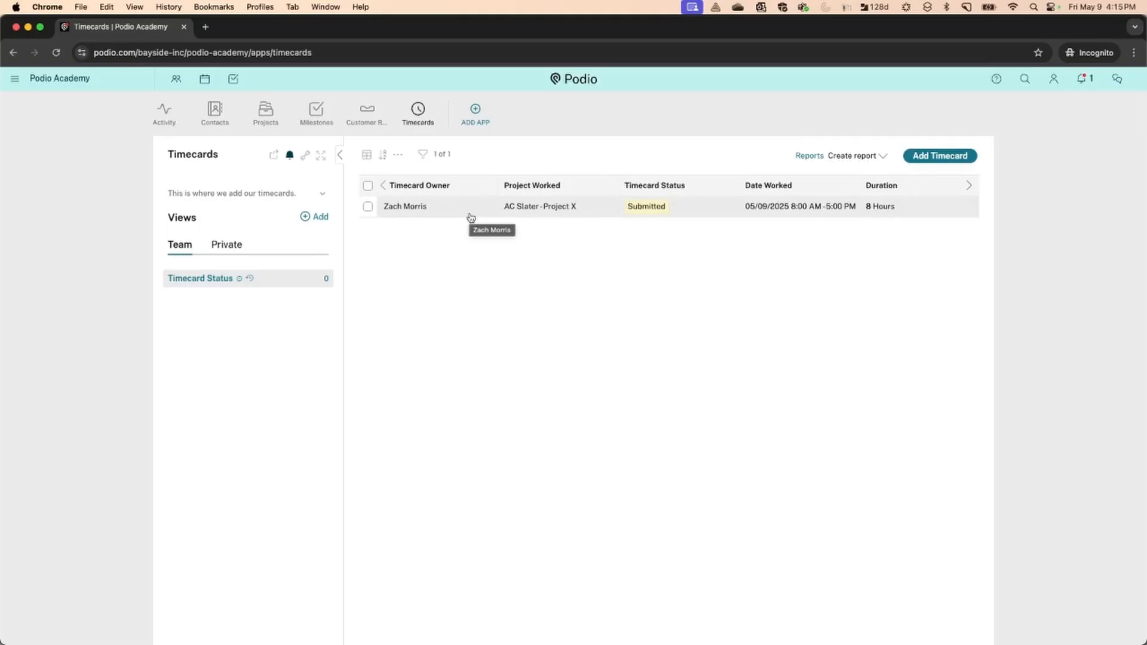
Go to the Projects app and open the Project X project item to review it
left_click(266, 115)
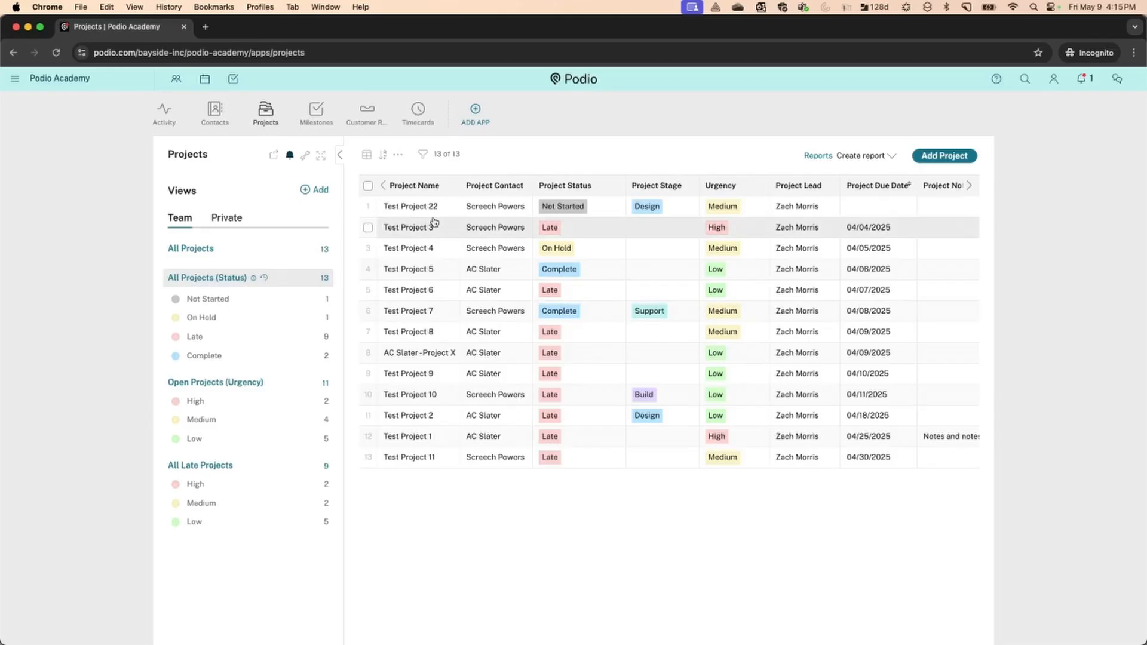
left_click(420, 353)
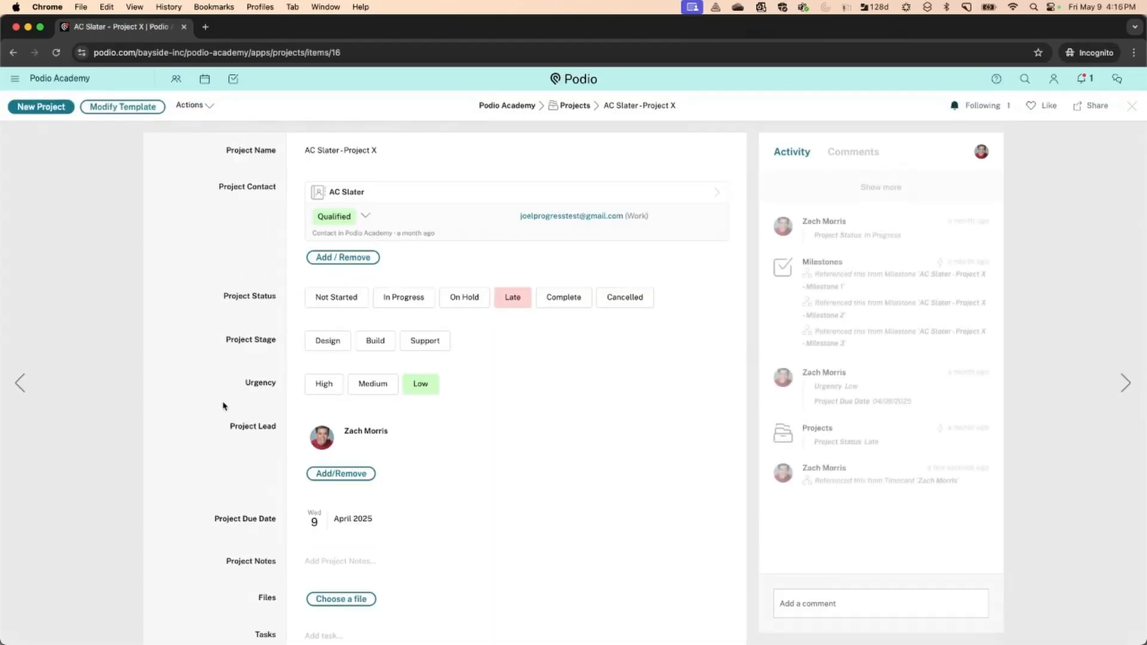
scroll(224, 405, "down", 5)
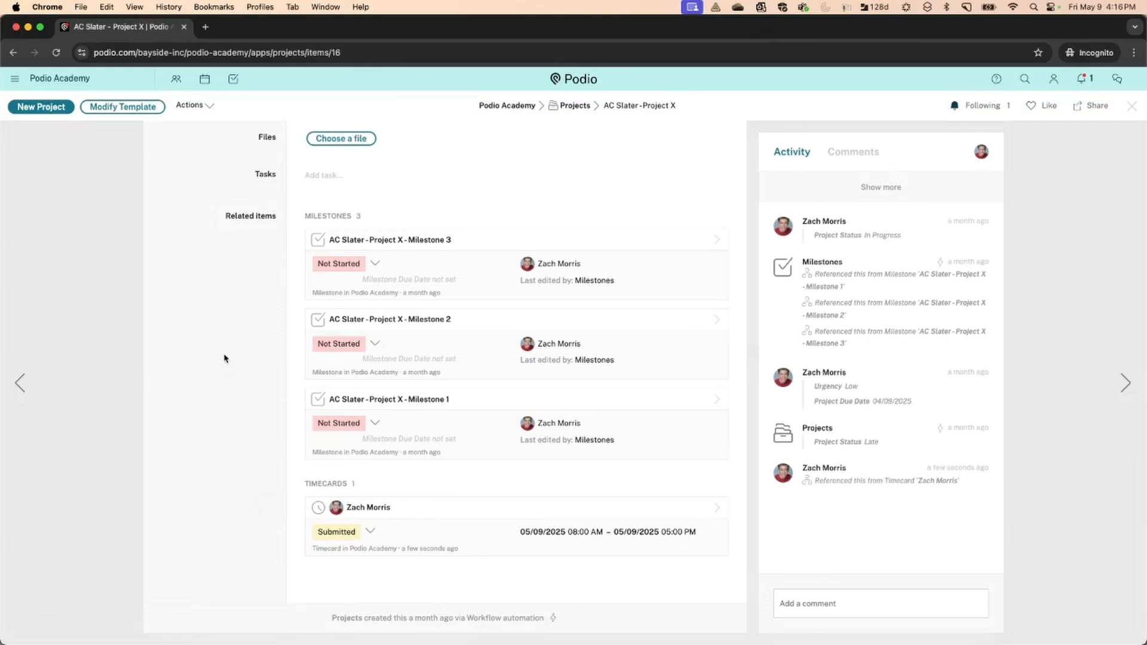
scroll(224, 359, "up", 8)
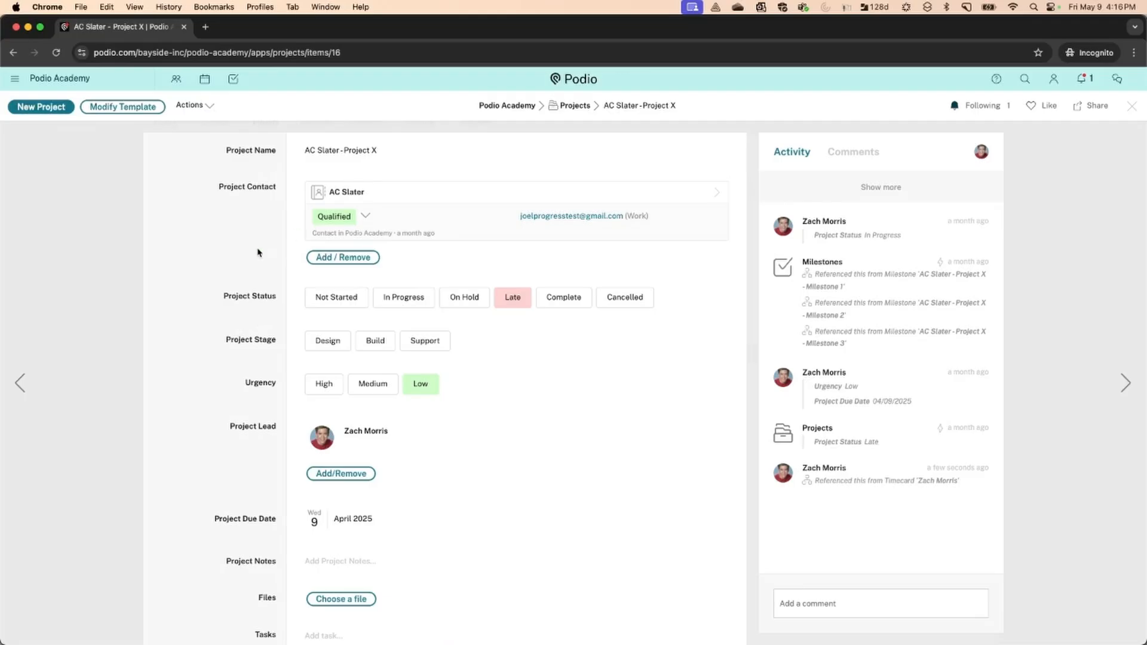
Return to the Projects list and reopen the AC Slater - Project X item
left_click(1131, 105)
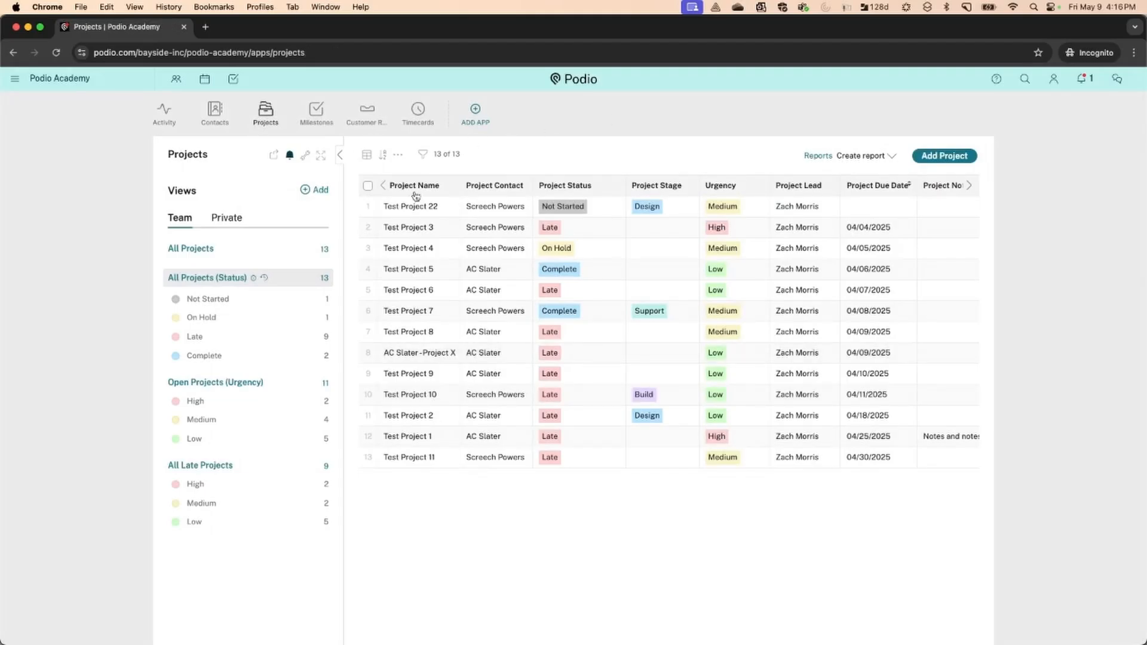
left_click(402, 357)
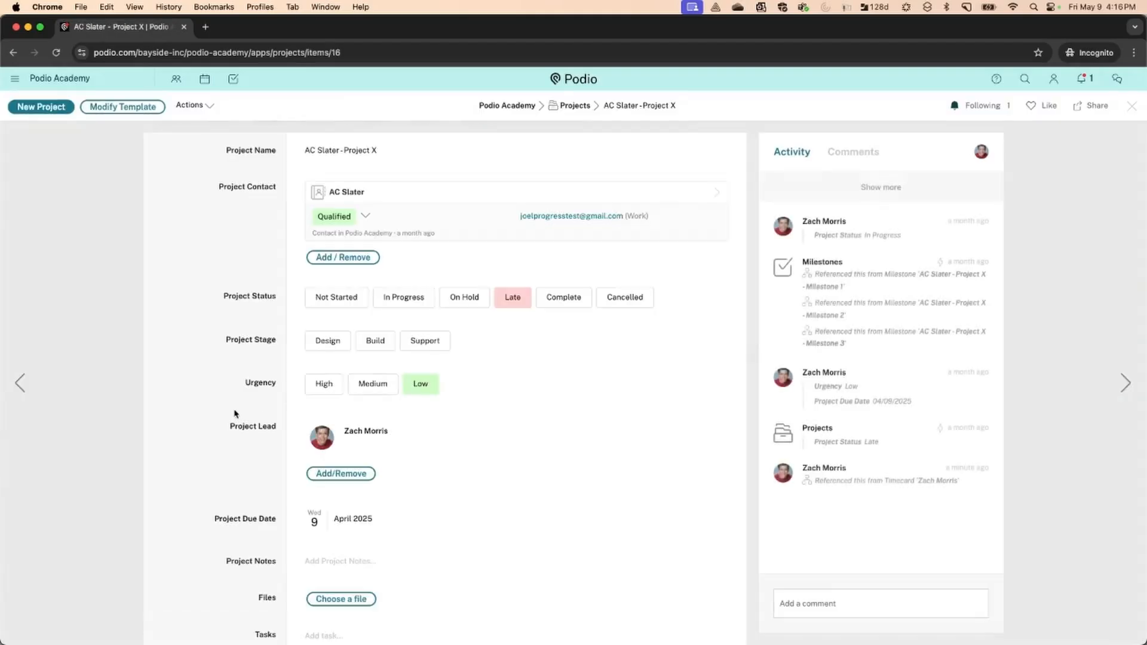
scroll(235, 413, "down", 3)
scroll(234, 413, "up", 3)
In the Projects template editor, add a Number field and a Money field below Project Notes
left_click(156, 107)
scroll(465, 306, "down", 10)
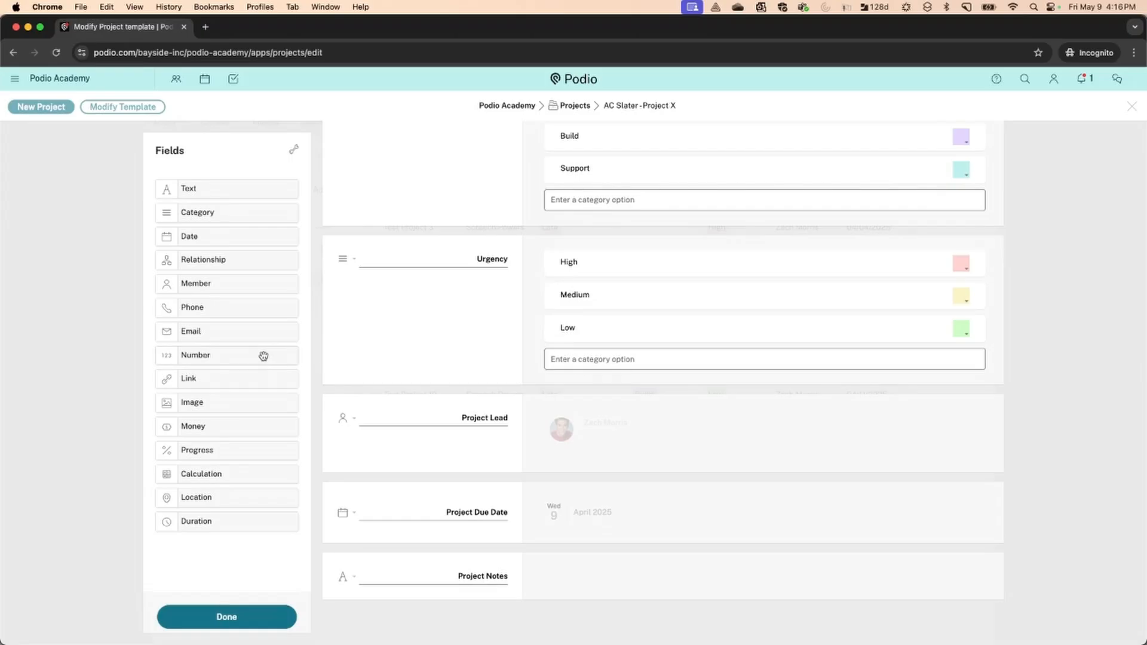
left_click_drag(263, 356, 368, 610)
scroll(370, 515, "down", 2)
left_click_drag(232, 431, 377, 617)
Name the Number field 'Hours Required' and the Money field 'Hourly Rate'
double_click(482, 574)
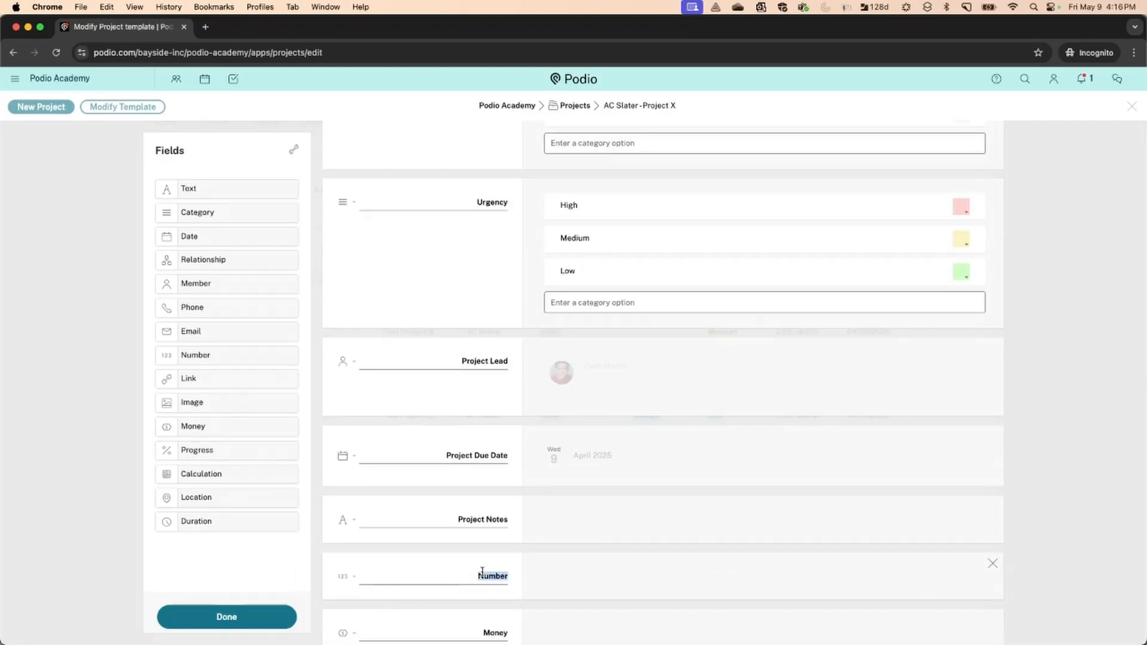
type("Hours Required")
scroll(478, 573, "down", 2)
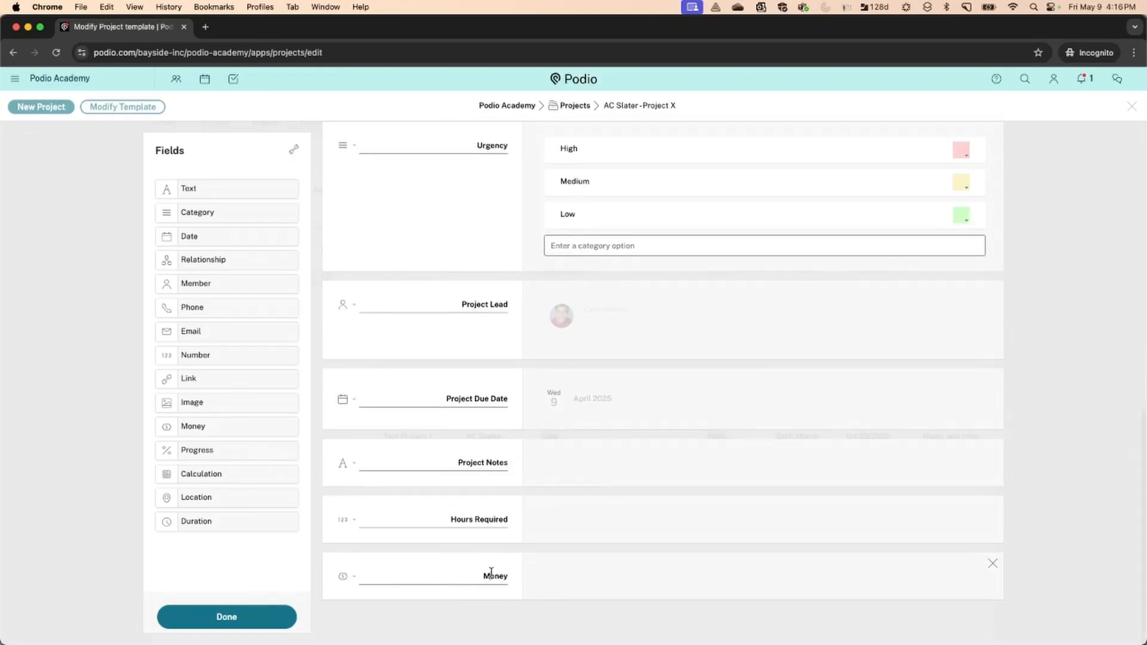
double_click(491, 573)
type("H")
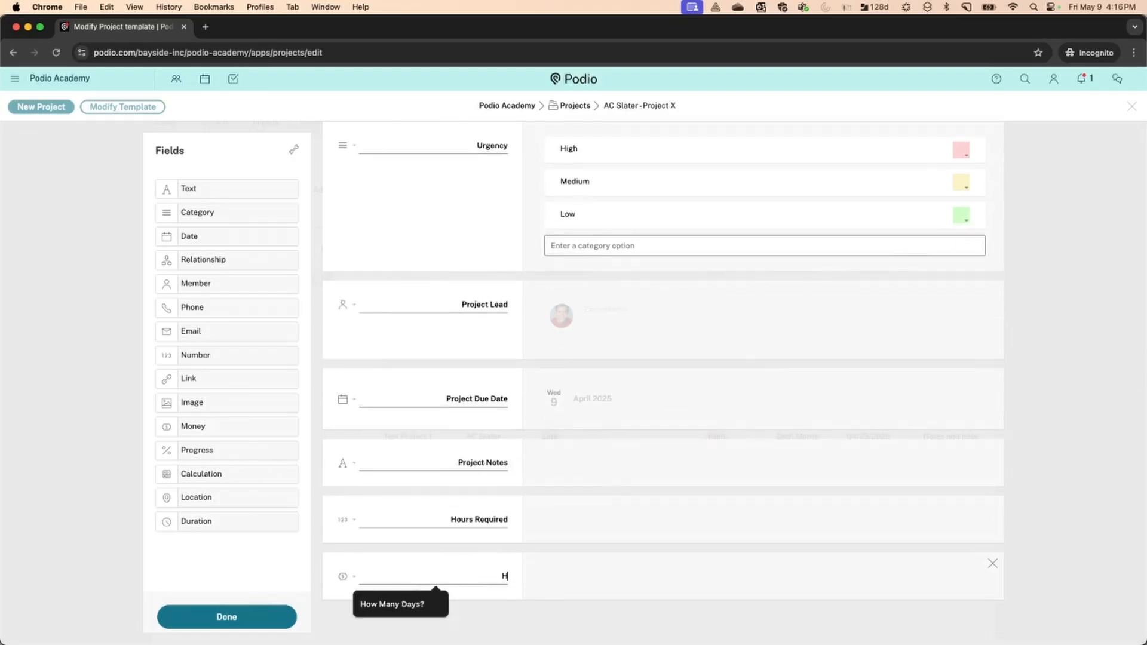
type("ourly Rate")
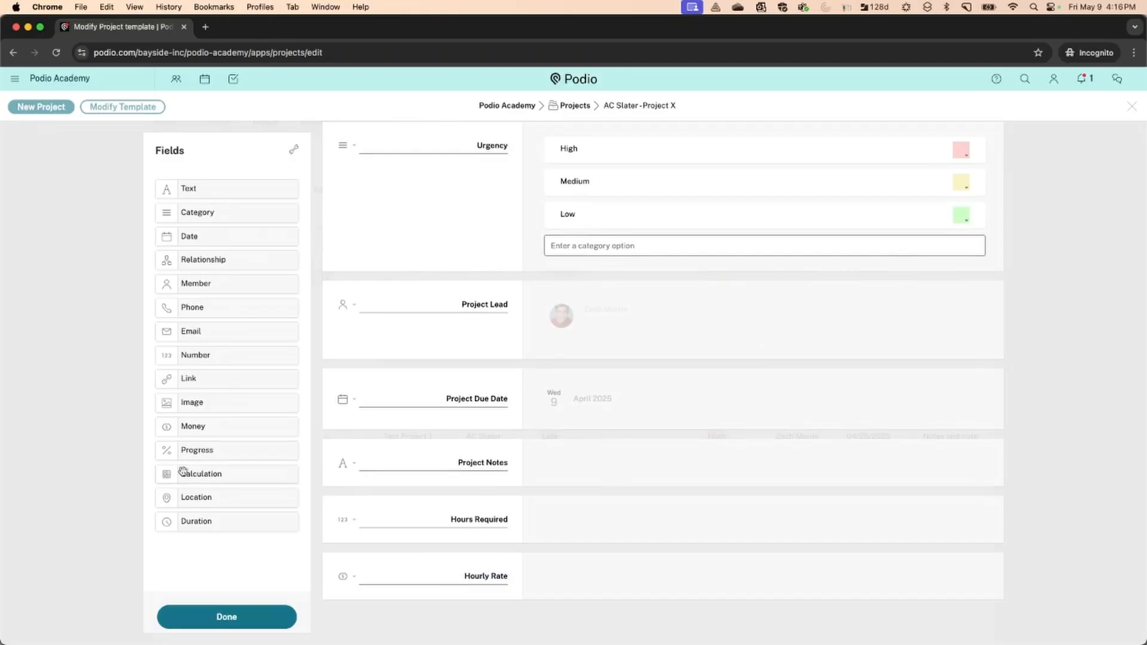
Add a calculation field named 'Project Value' at the template's end and save the template
left_click_drag(183, 472, 358, 621)
double_click(481, 632)
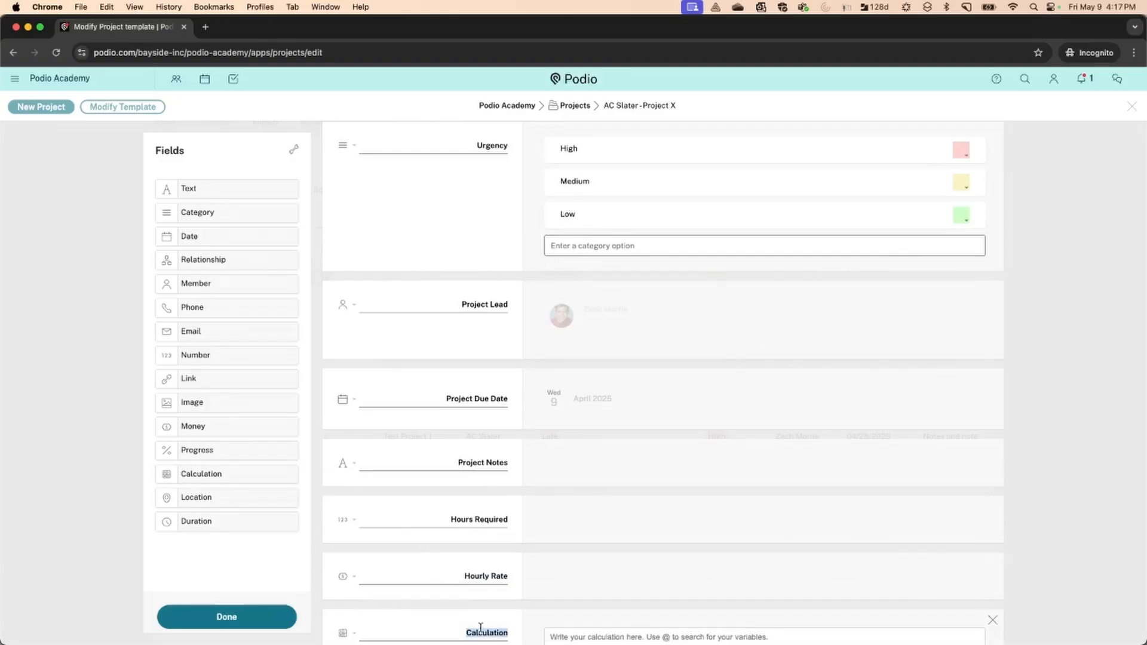
type("PRojec")
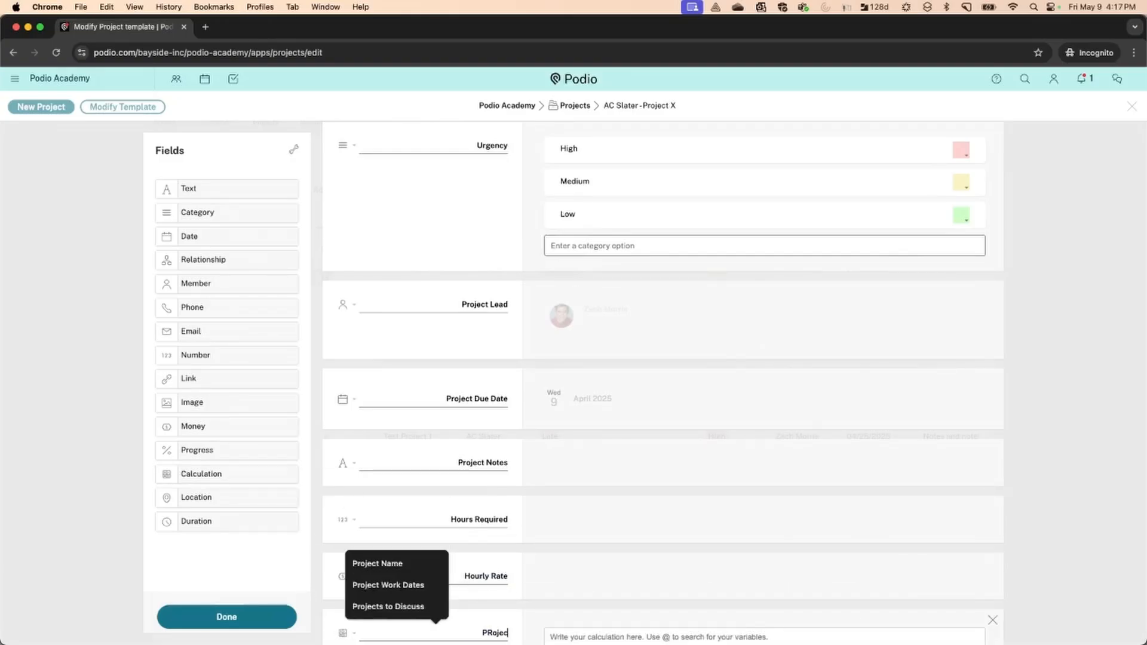
key("BackSpace")
key("BackSpace")
key("BackSpace")
key("BackSpace")
key("BackSpace")
type("roject Value")
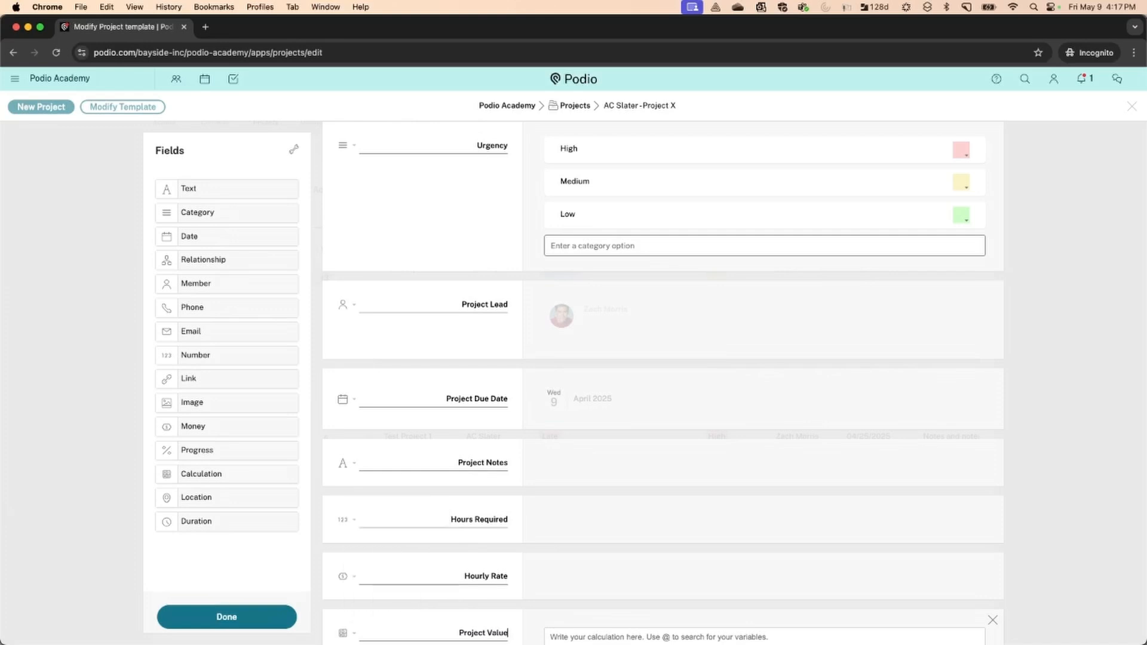
left_click(257, 617)
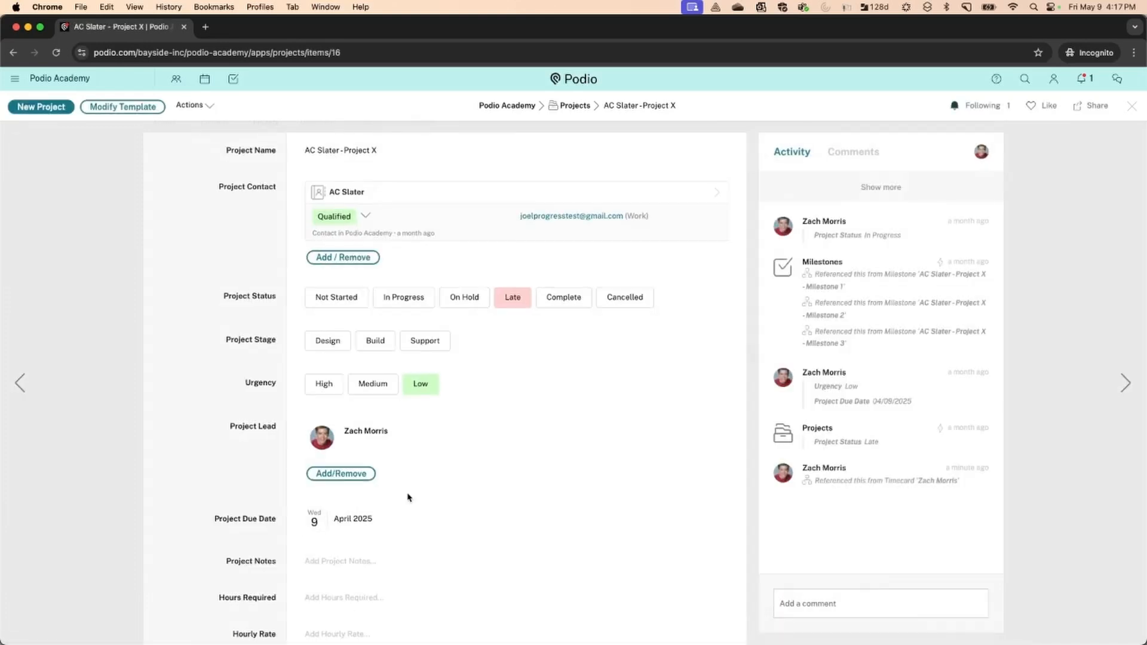
scroll(406, 496, "down", 5)
scroll(408, 497, "down", 1)
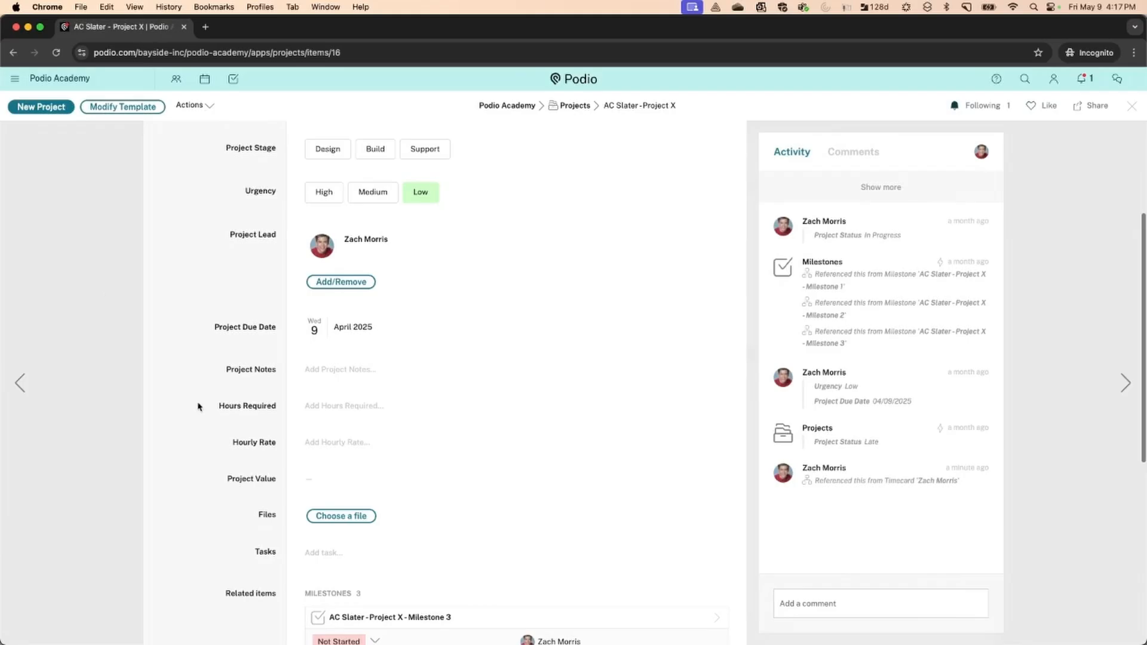
left_click(123, 106)
scroll(588, 331, "down", 6)
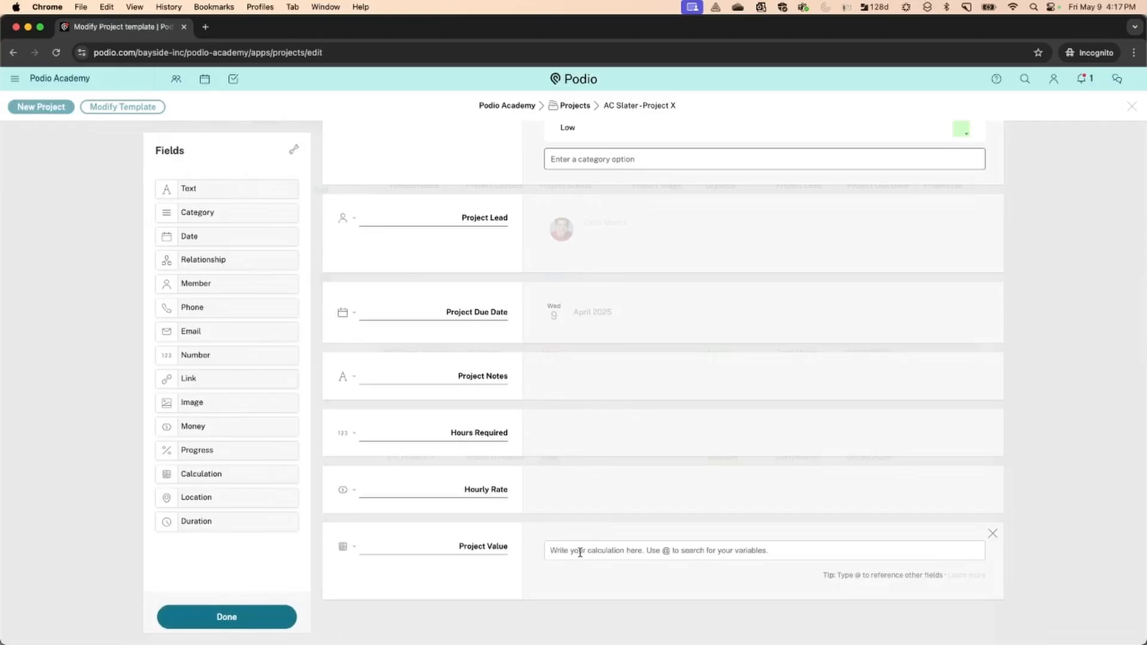
type("@")
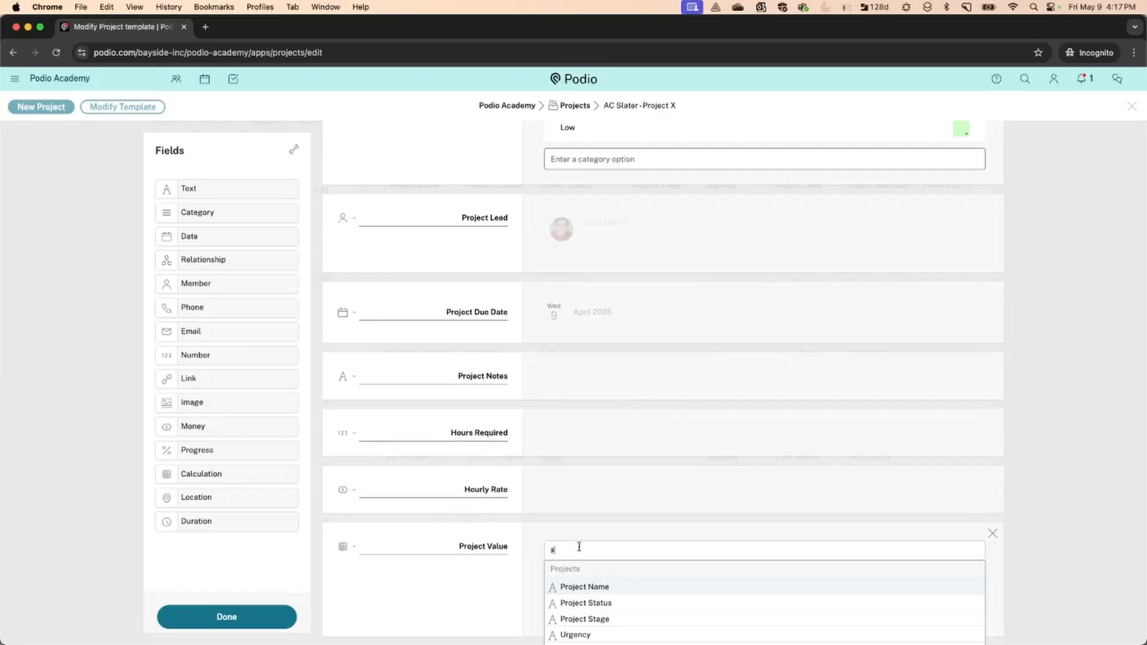
scroll(579, 547, "down", 1)
type("hours")
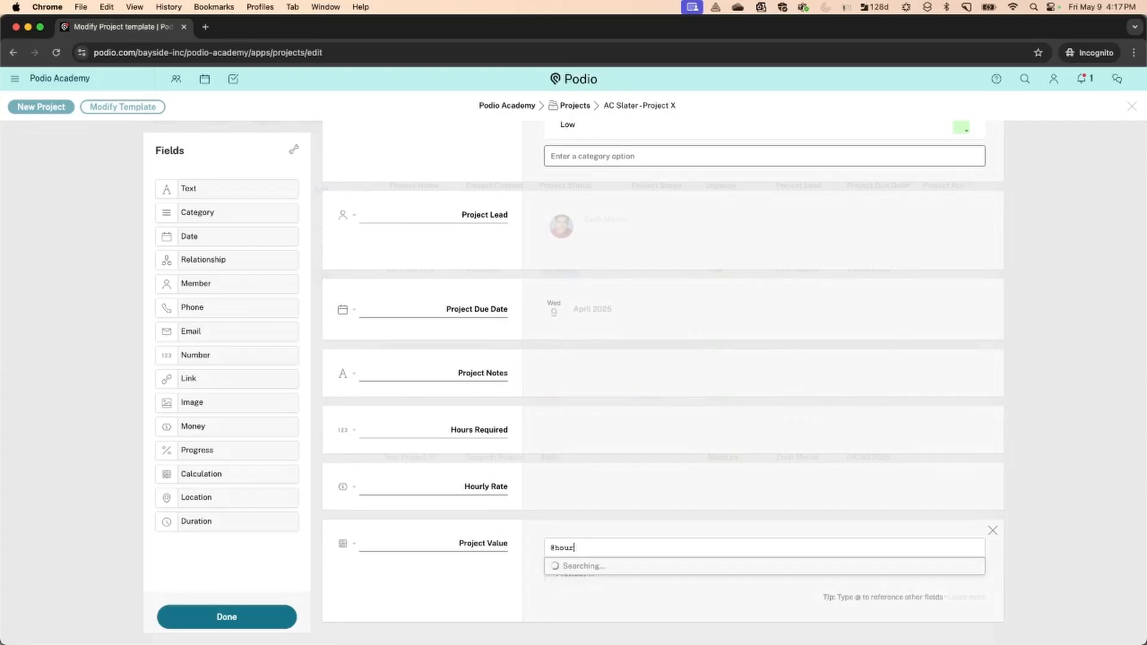
left_click(590, 582)
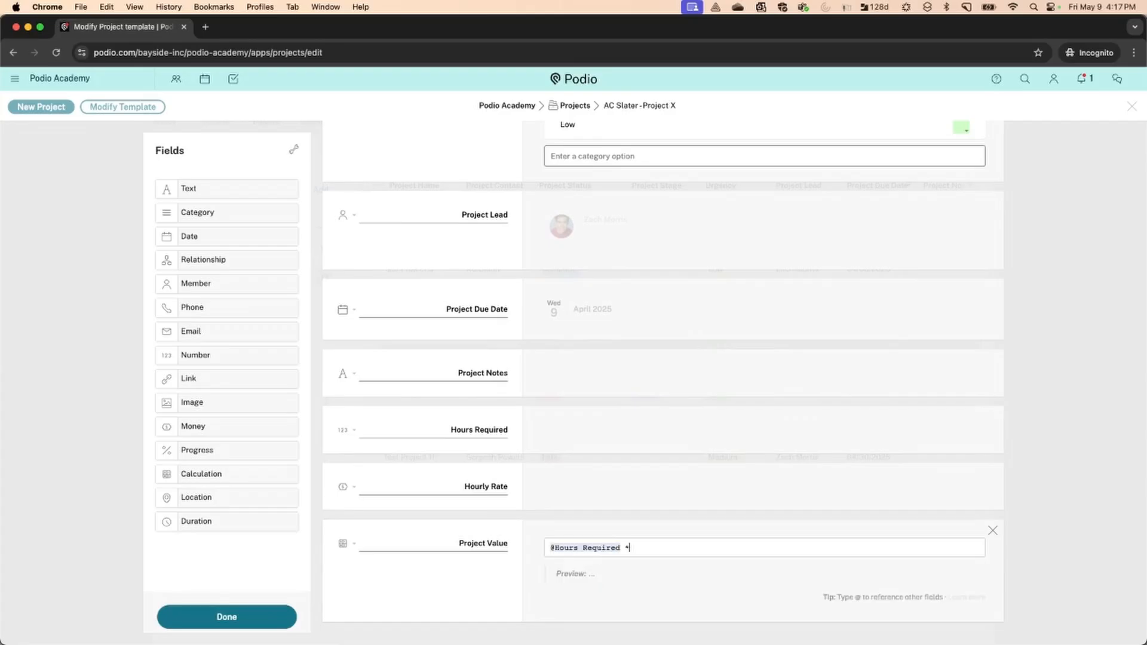
type("* @hou")
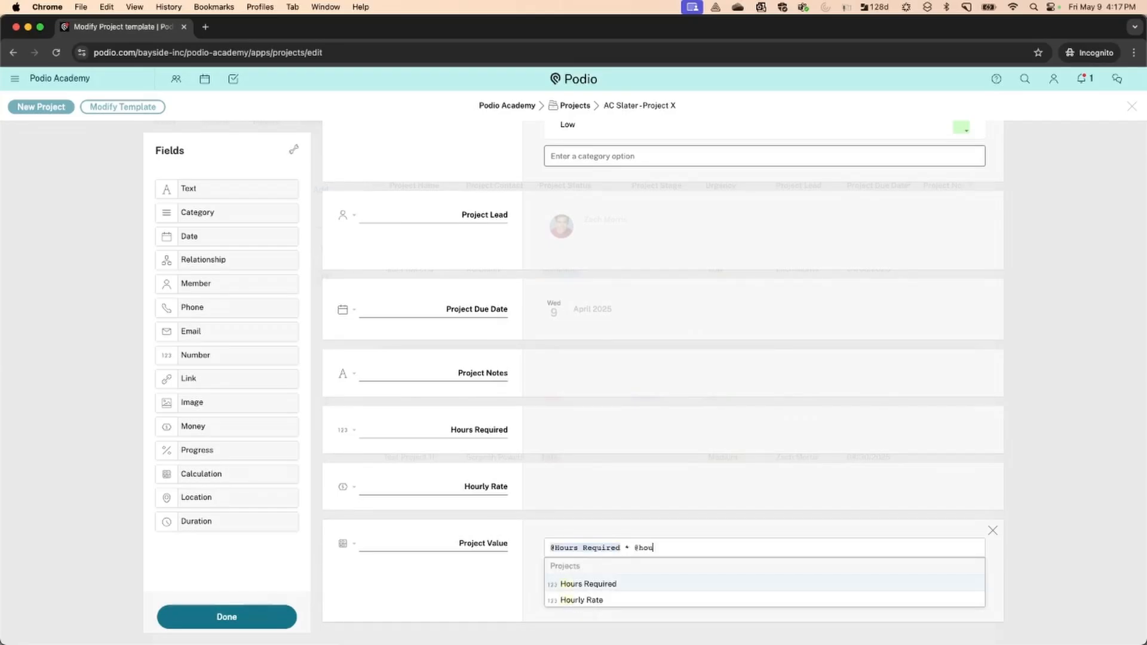
left_click(597, 601)
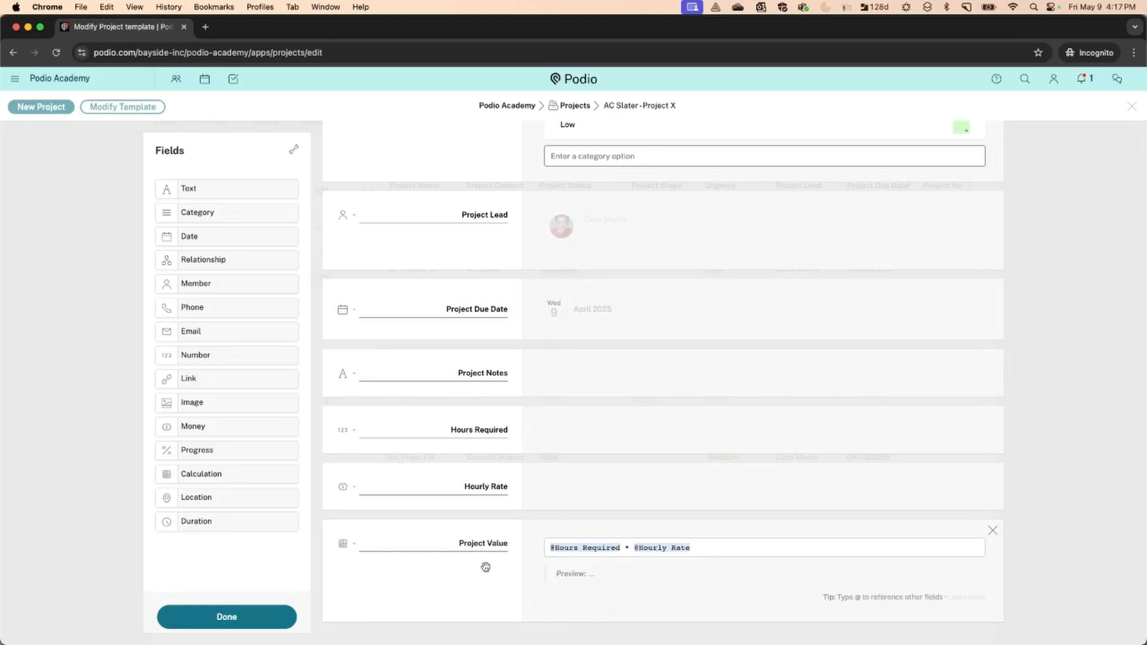
Set the Project Value unit to USD and save the template
left_click(356, 546)
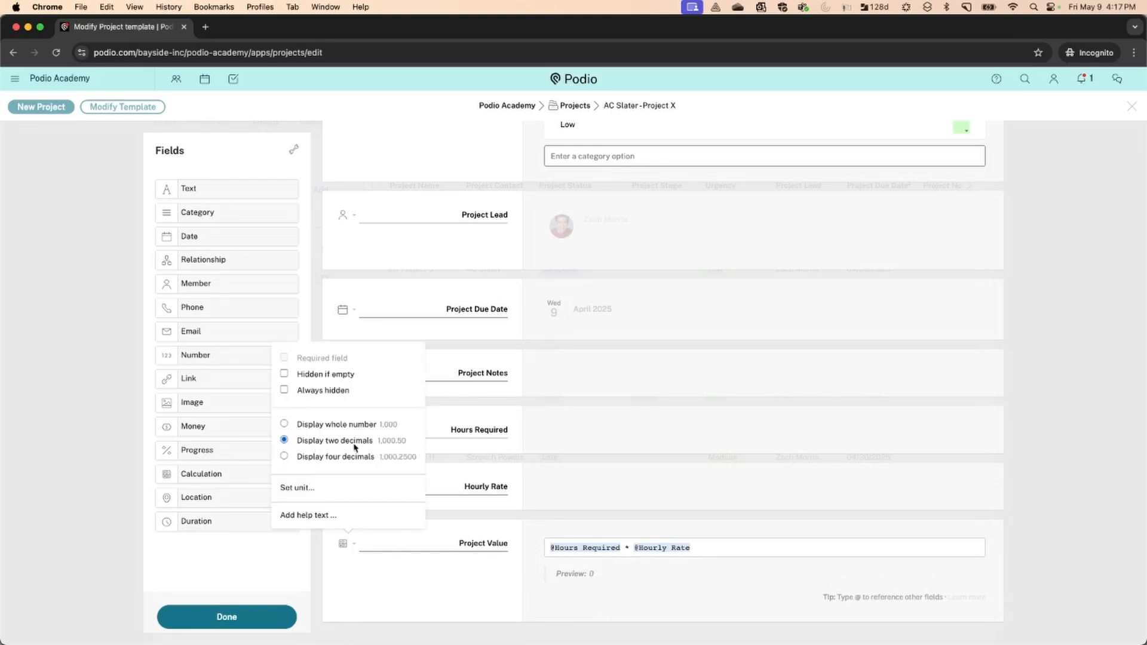
left_click(294, 488)
left_click(584, 169)
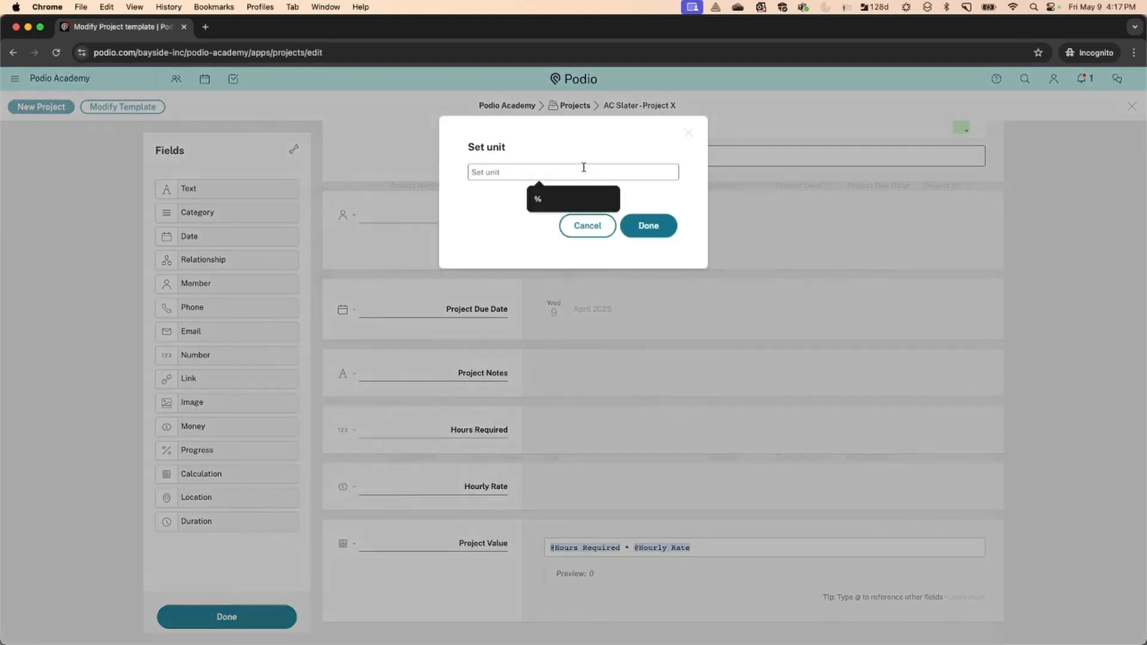
type("USD")
left_click(645, 225)
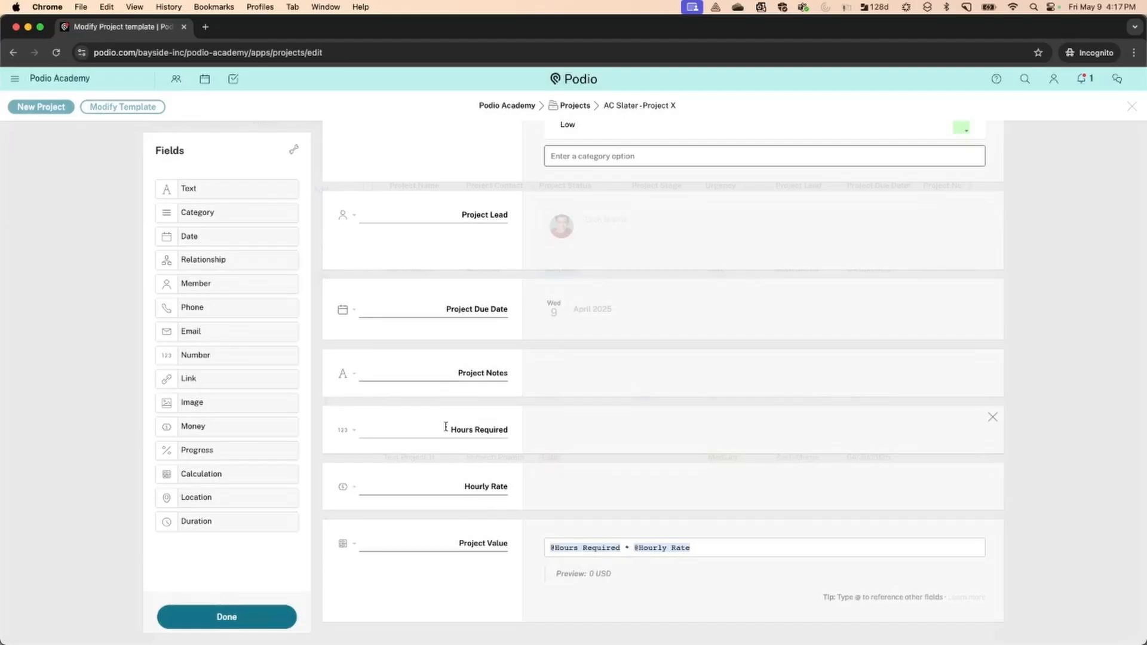
left_click(267, 615)
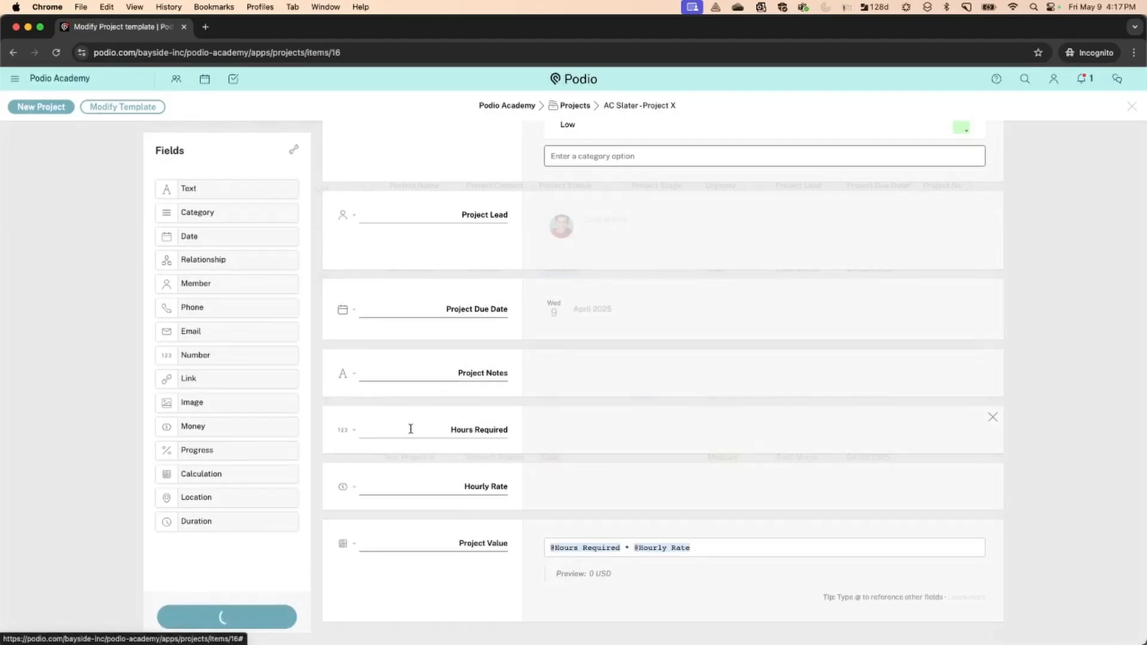
Enter 10 Hours Required and a 200 Hourly Rate, then close the Project X item
scroll(410, 433, "down", 5)
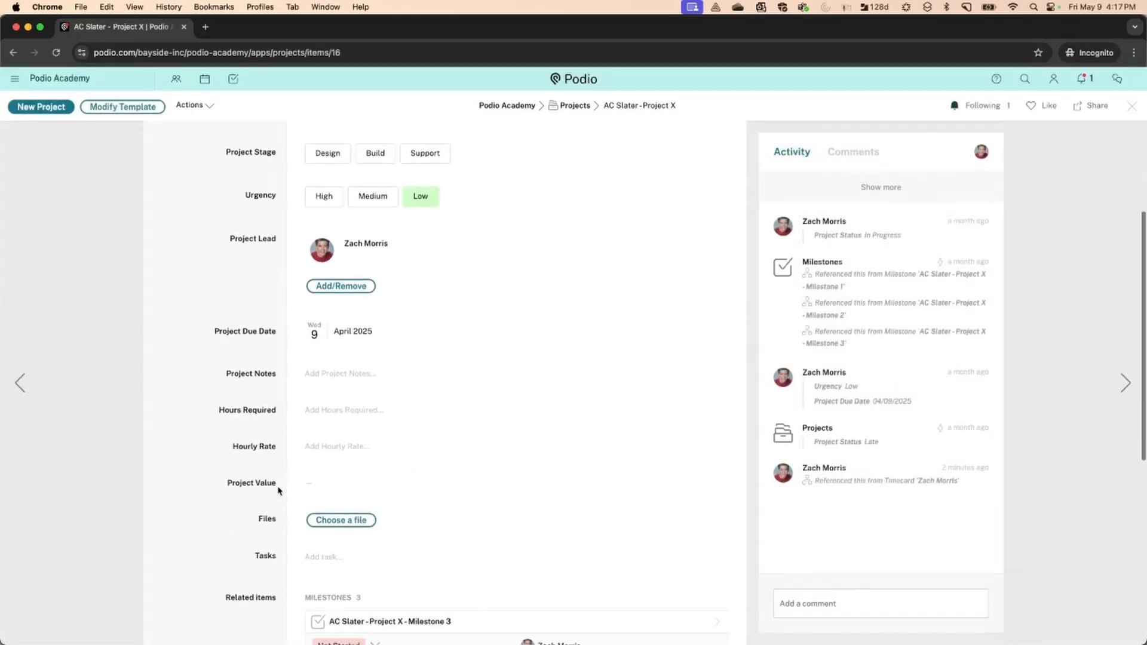
left_click(346, 315)
type("10")
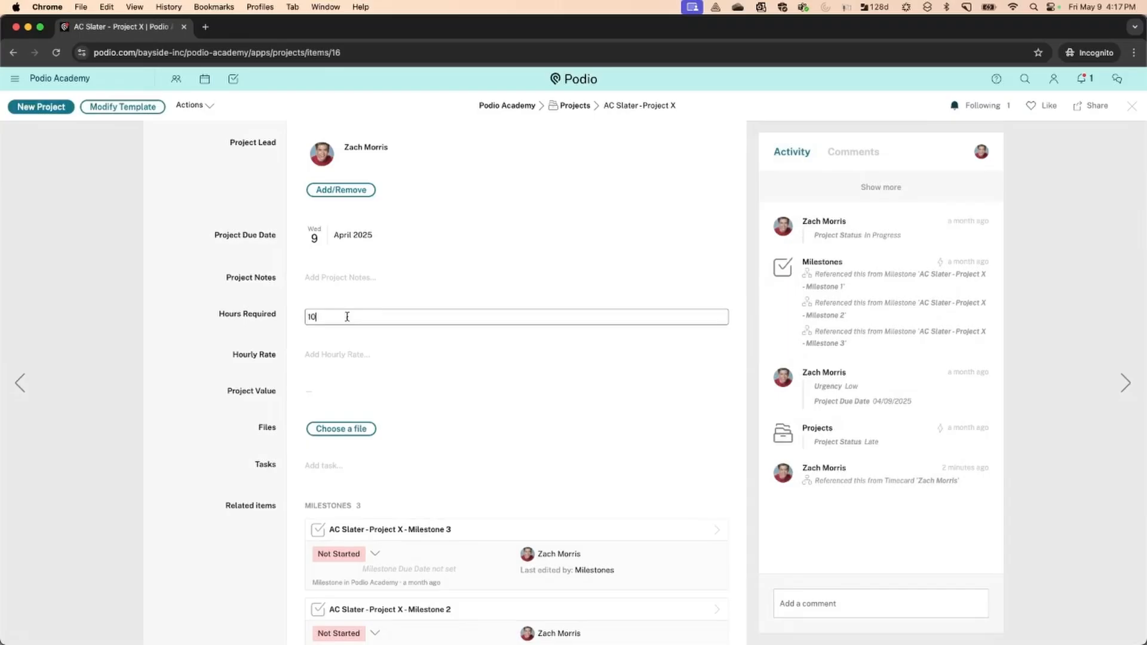
left_click(357, 356)
type("200")
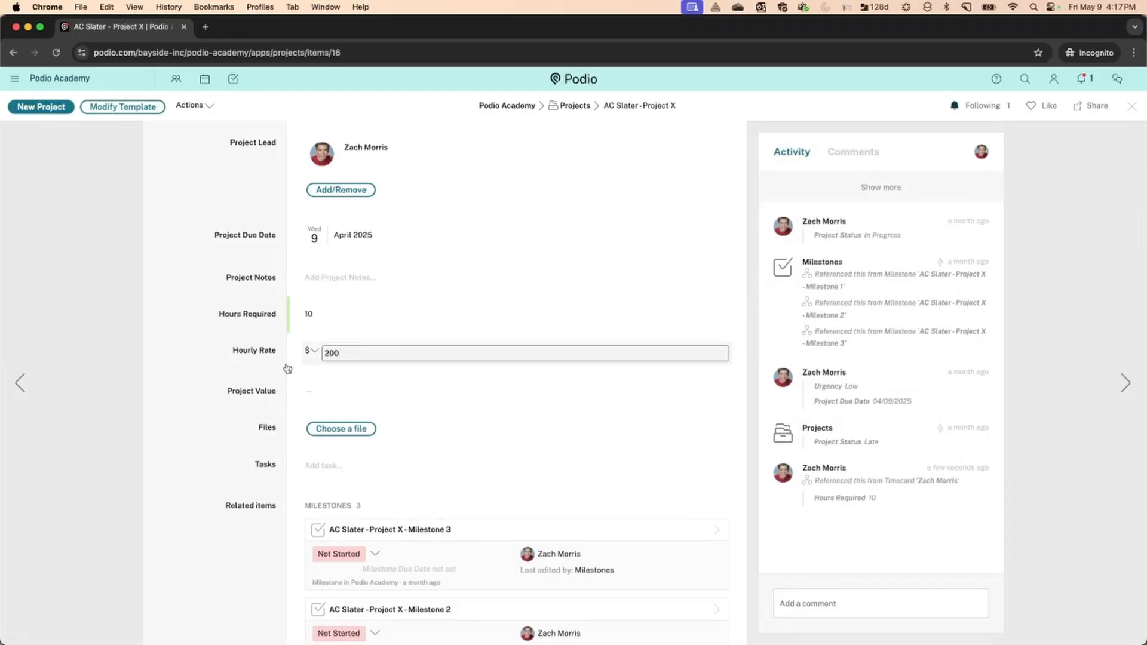
left_click(237, 371)
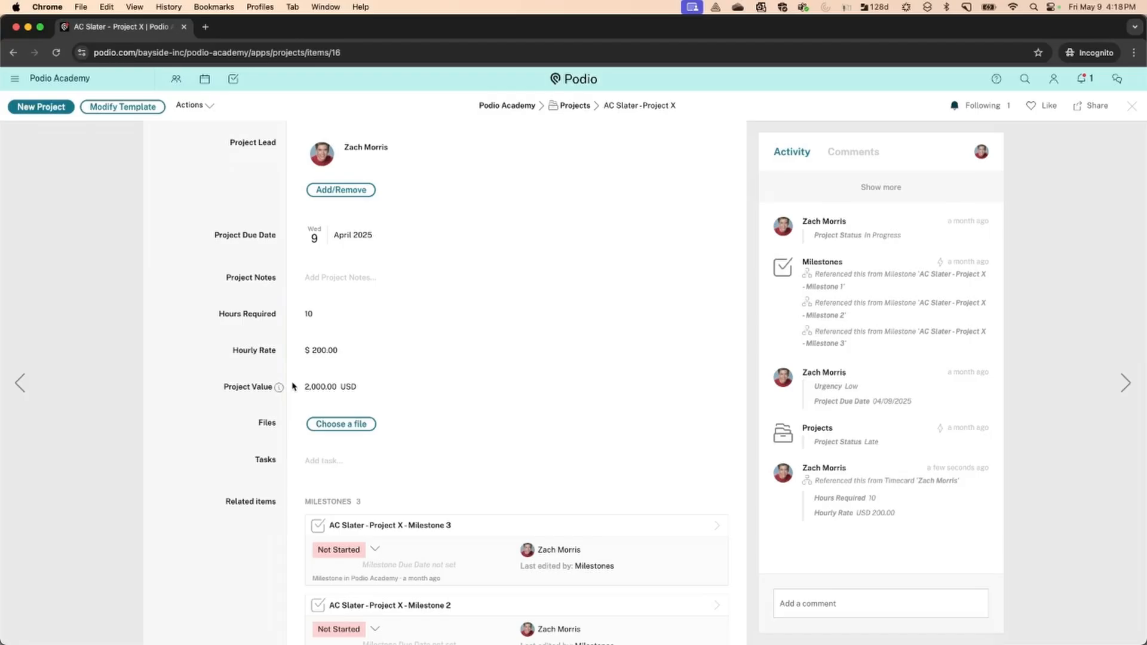
scroll(293, 387, "up", 5)
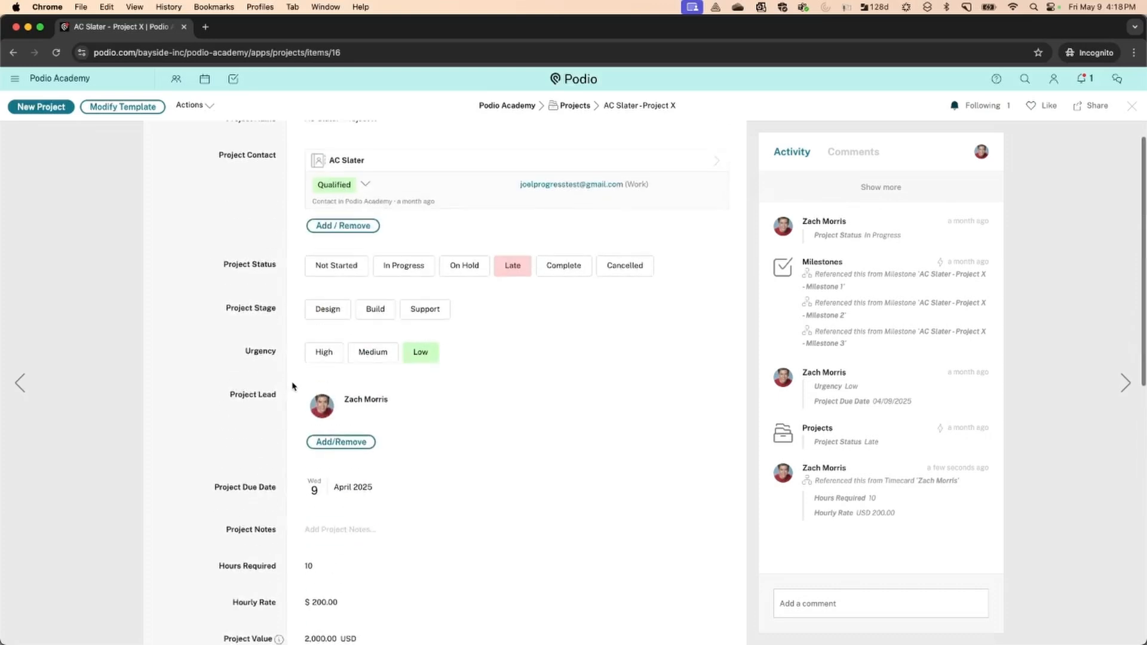
left_click(1132, 106)
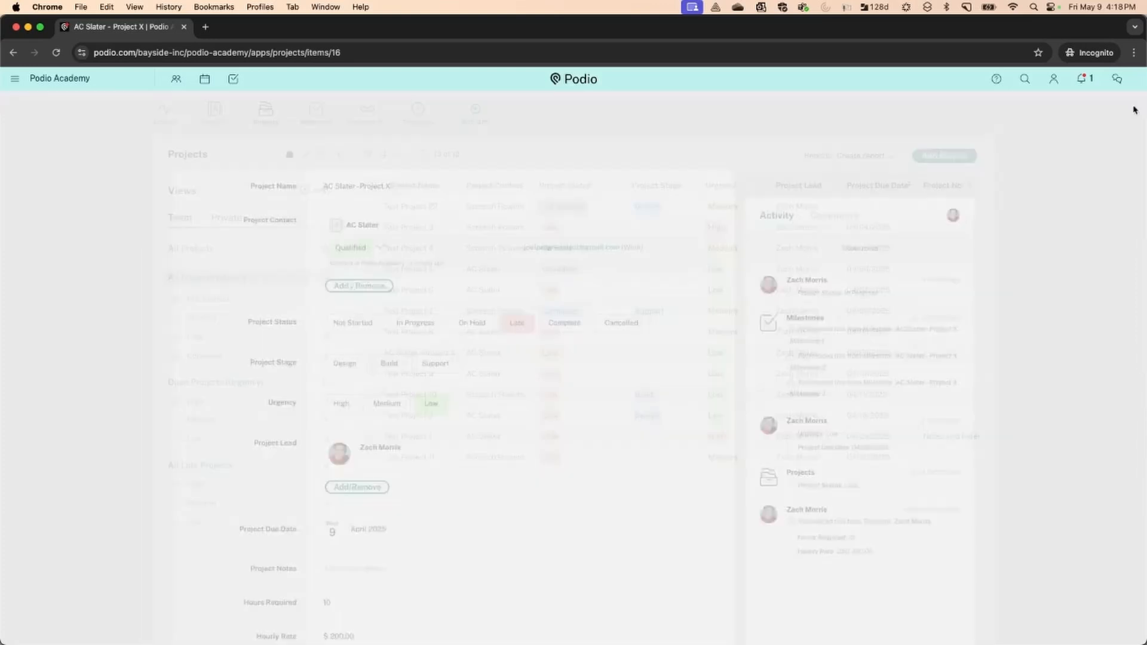